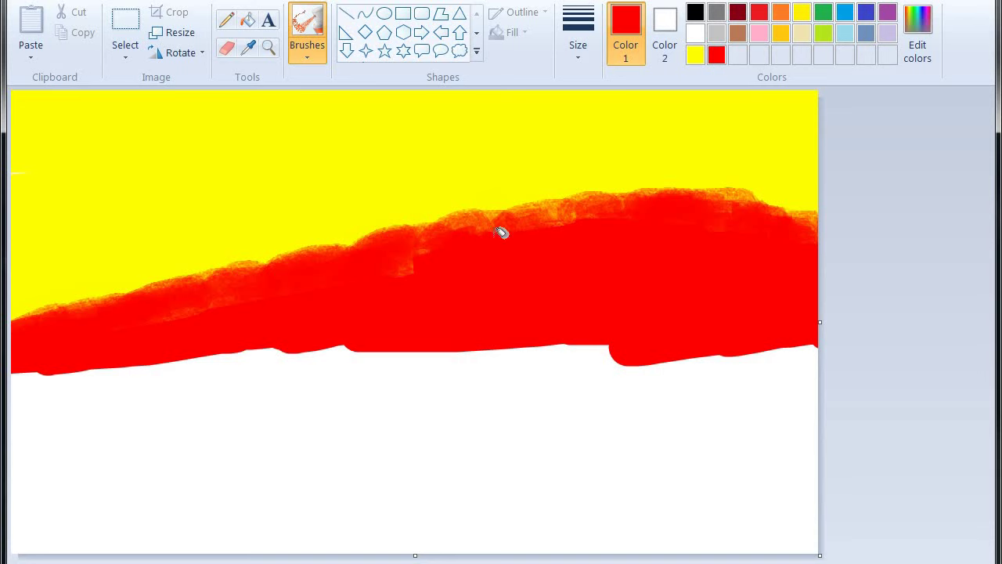
Spray red airbrush strokes along the boundary between the yellow sky and the red band to give it a speckled edge
mouse_move(506, 212)
mouse_down()
mouse_move(481, 209)
mouse_move(520, 205)
mouse_move(476, 216)
mouse_move(561, 211)
mouse_move(548, 210)
mouse_move(559, 197)
mouse_move(552, 194)
mouse_move(665, 196)
mouse_move(721, 216)
mouse_move(744, 205)
mouse_move(615, 195)
mouse_move(663, 199)
mouse_move(622, 188)
mouse_move(686, 183)
mouse_move(747, 191)
mouse_move(717, 201)
mouse_move(794, 207)
mouse_move(766, 218)
mouse_move(806, 196)
mouse_move(802, 206)
mouse_move(811, 203)
mouse_move(729, 187)
mouse_move(721, 195)
mouse_move(821, 220)
mouse_move(727, 185)
mouse_move(625, 190)
mouse_move(674, 179)
mouse_move(668, 171)
mouse_move(553, 212)
mouse_move(595, 213)
mouse_move(551, 204)
mouse_move(573, 178)
mouse_move(571, 195)
mouse_move(607, 176)
mouse_move(527, 212)
mouse_move(307, 228)
mouse_move(324, 240)
mouse_move(481, 209)
mouse_move(342, 232)
mouse_move(360, 243)
mouse_move(202, 281)
mouse_move(22, 312)
mouse_move(51, 301)
mouse_move(39, 303)
mouse_move(43, 323)
mouse_move(54, 295)
mouse_move(74, 290)
mouse_move(134, 282)
mouse_move(90, 295)
mouse_move(105, 302)
mouse_move(74, 300)
mouse_move(73, 311)
mouse_move(257, 274)
mouse_move(262, 253)
mouse_move(217, 246)
mouse_move(212, 264)
mouse_move(187, 276)
mouse_move(59, 309)
mouse_up()
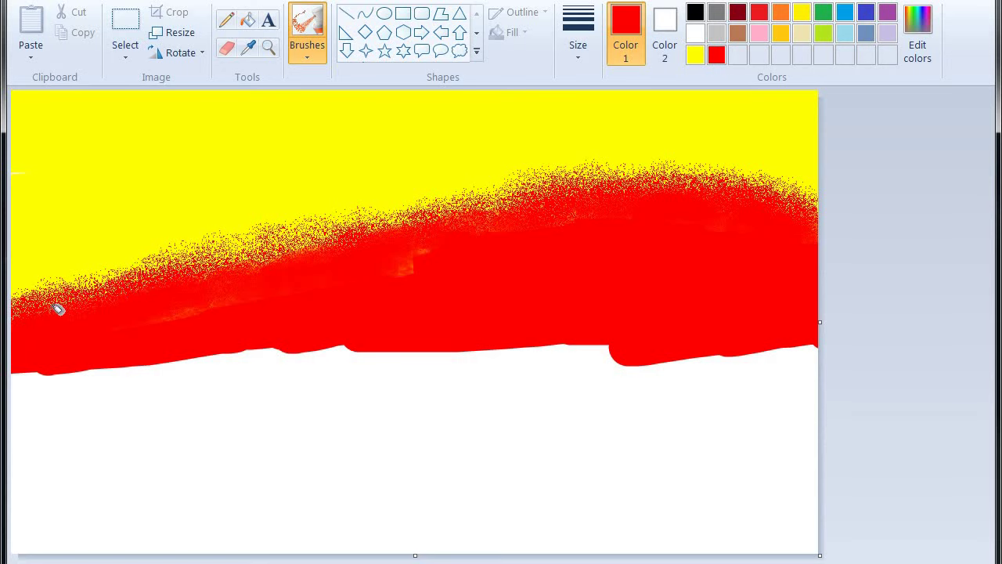
drag(212, 274, 534, 196)
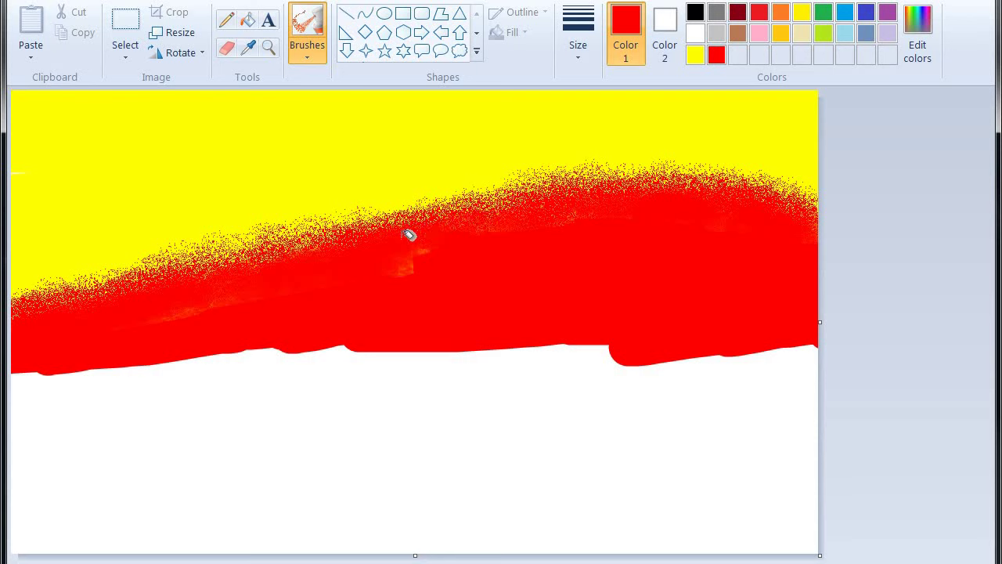
mouse_move(389, 217)
mouse_down()
mouse_move(498, 176)
mouse_move(532, 183)
mouse_move(515, 184)
mouse_move(660, 175)
mouse_move(786, 194)
mouse_up()
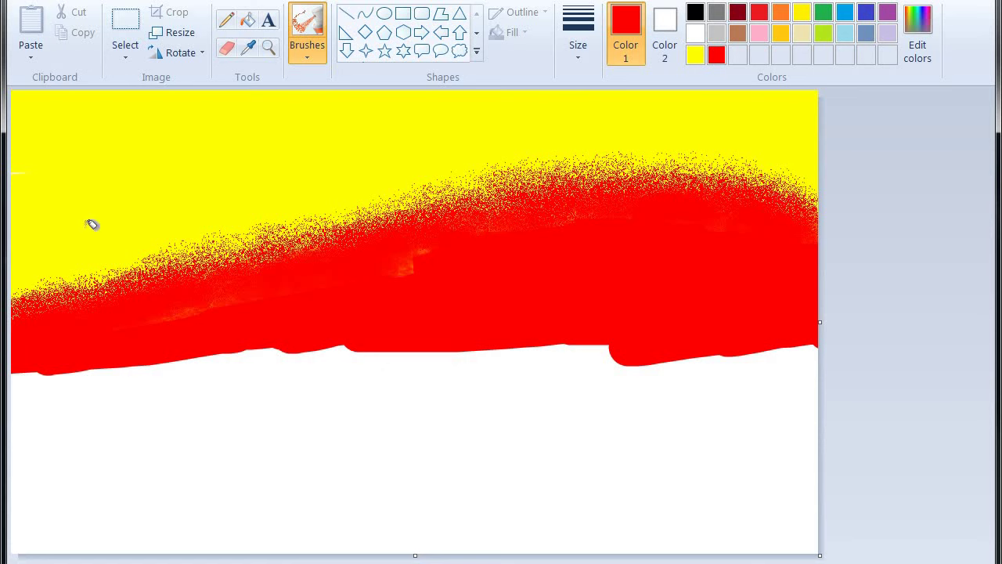
mouse_move(242, 231)
mouse_down()
mouse_move(293, 231)
mouse_move(380, 202)
mouse_move(456, 205)
mouse_move(380, 216)
mouse_up()
drag(149, 277, 18, 307)
Draw a large solid white ellipse as the sun over the red area, shift it toward the middle and widen it slightly
click(384, 14)
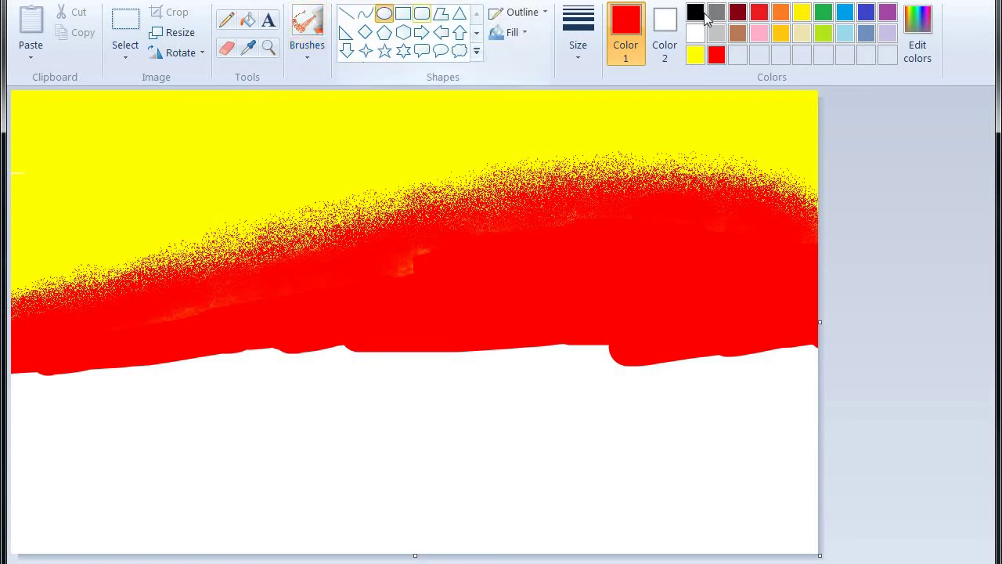
click(695, 33)
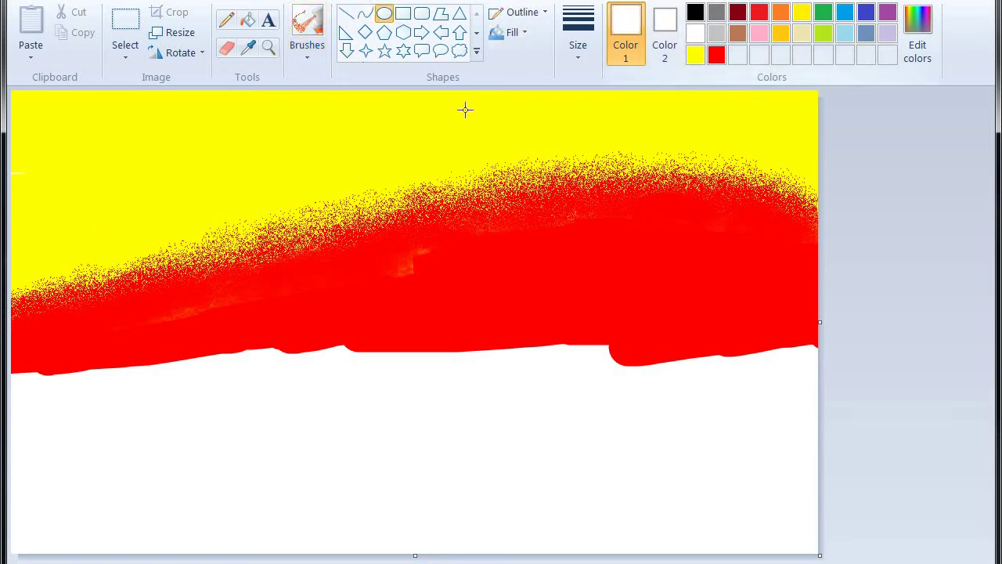
click(505, 33)
click(532, 77)
drag(509, 208, 822, 552)
drag(712, 385, 657, 383)
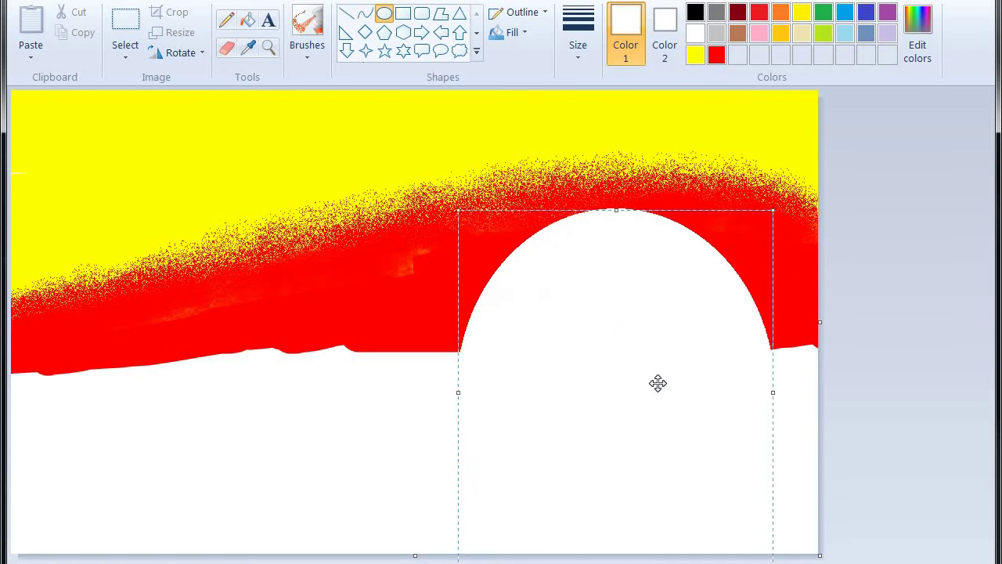
drag(777, 388, 808, 391)
click(891, 360)
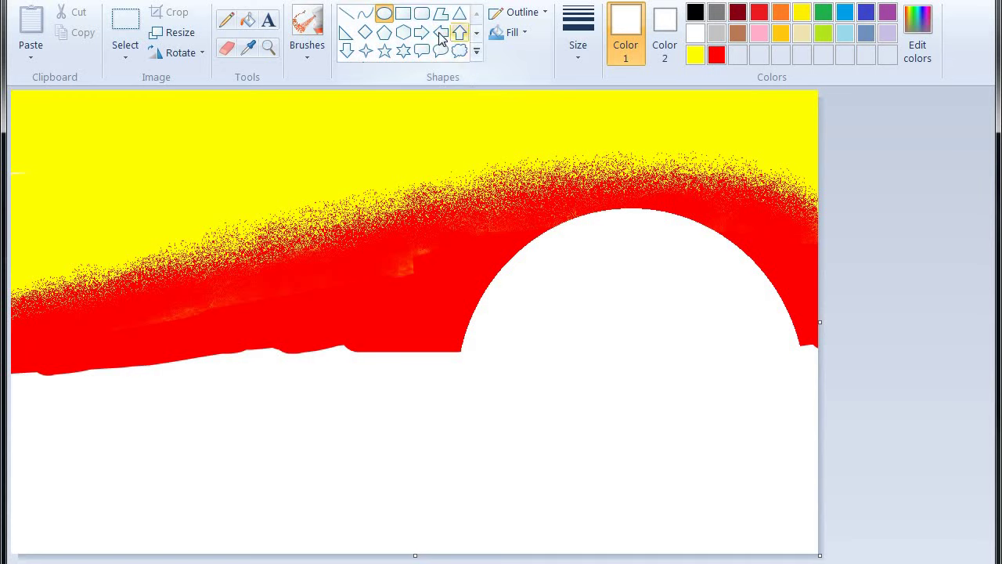
Choose the Rectangle shape and set both Color 1 and Color 2 to turquoise
click(402, 14)
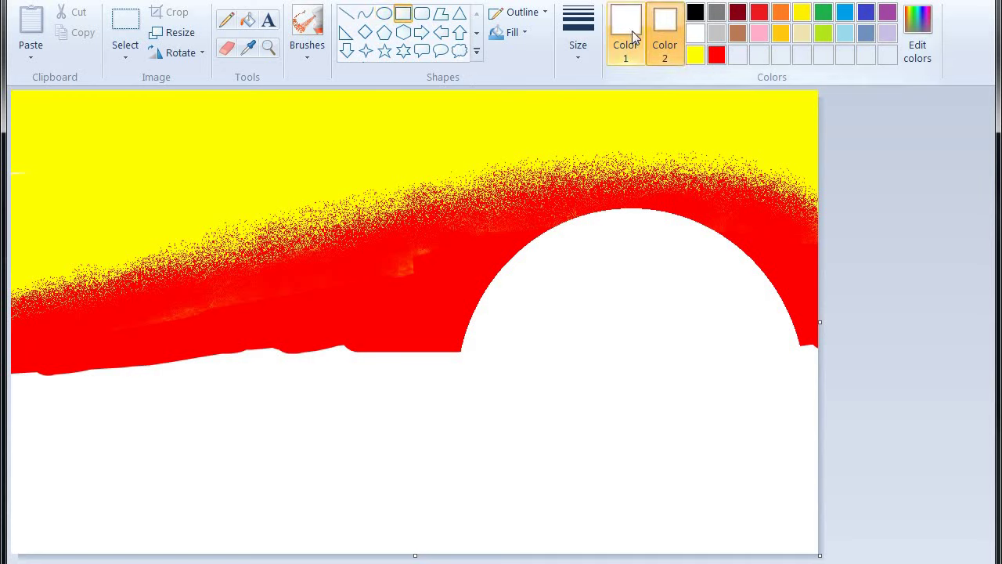
click(863, 15)
click(675, 35)
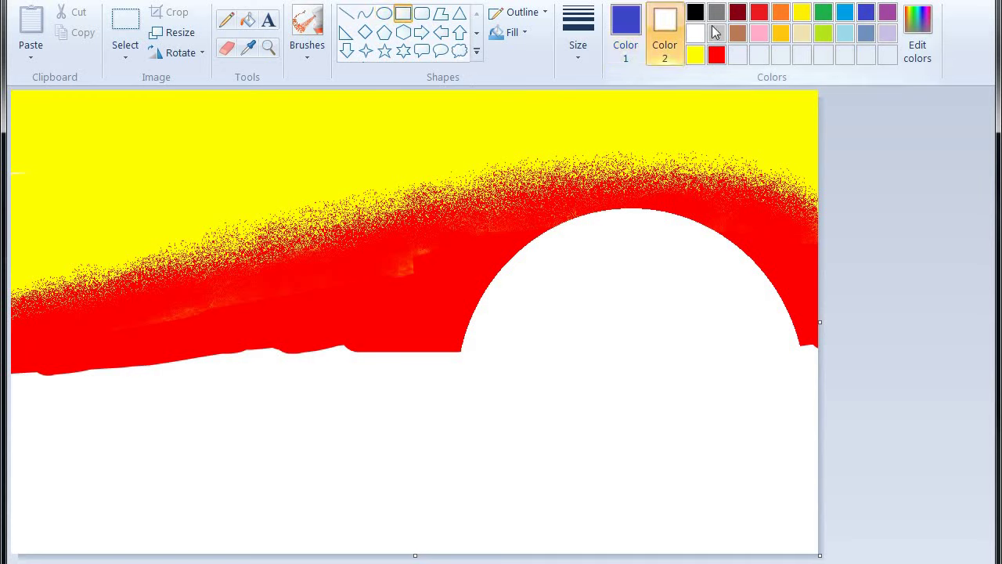
click(846, 14)
click(626, 32)
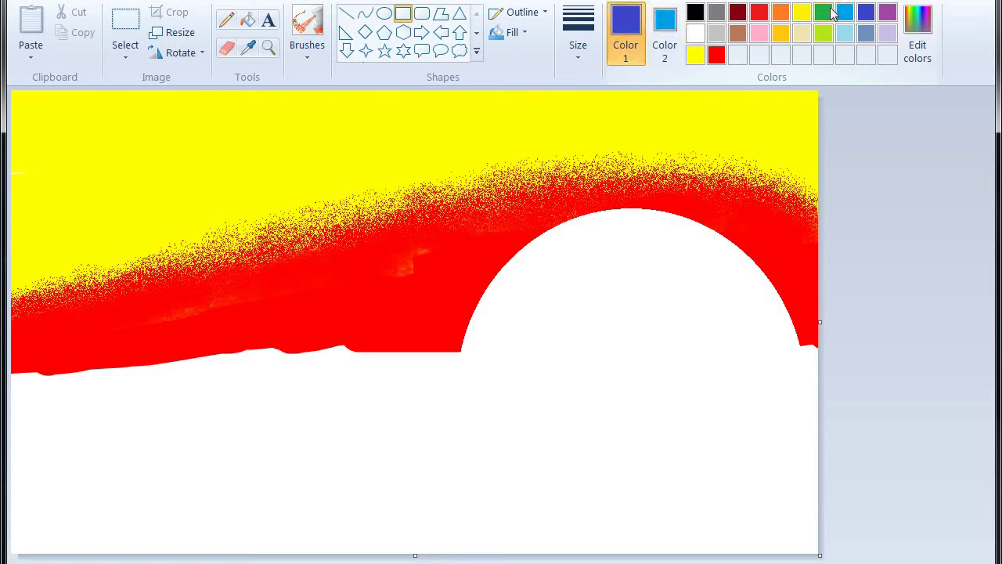
click(845, 15)
Set the shape fill to Natural pencil and turn off the shape outline, undoing the small test rectangle
click(511, 34)
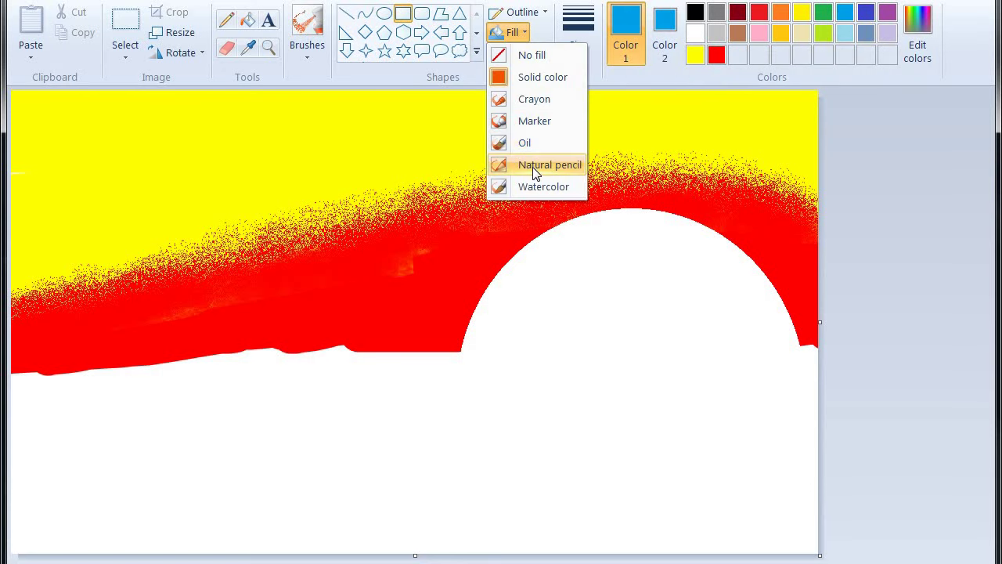
click(443, 219)
drag(11, 350, 34, 360)
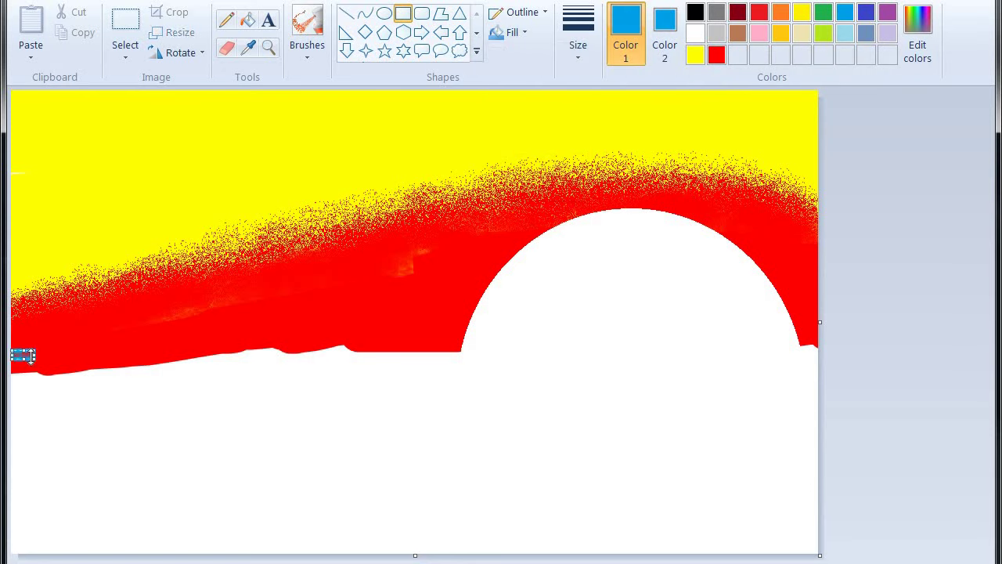
key(ctrl+z)
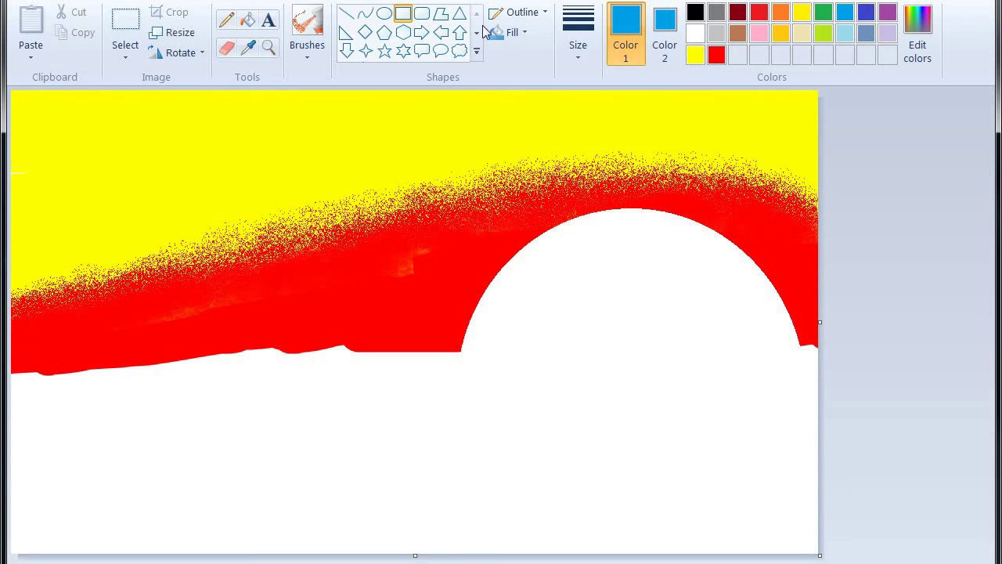
click(517, 12)
click(137, 137)
Try to cover the area below the horizon with a turquoise rectangle in natural pencil texture
drag(12, 357, 842, 557)
drag(693, 524, 674, 494)
click(887, 346)
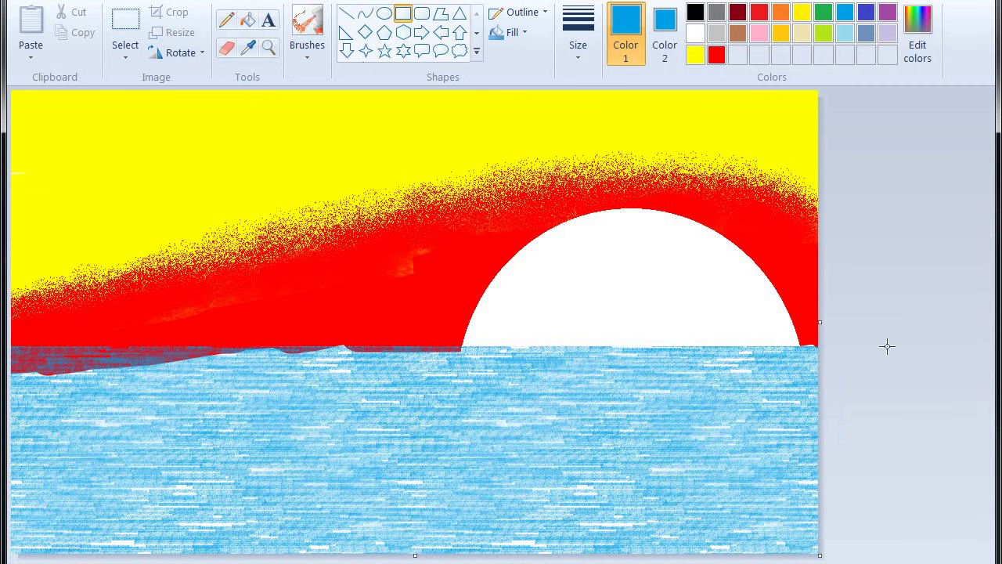
key(ctrl+z)
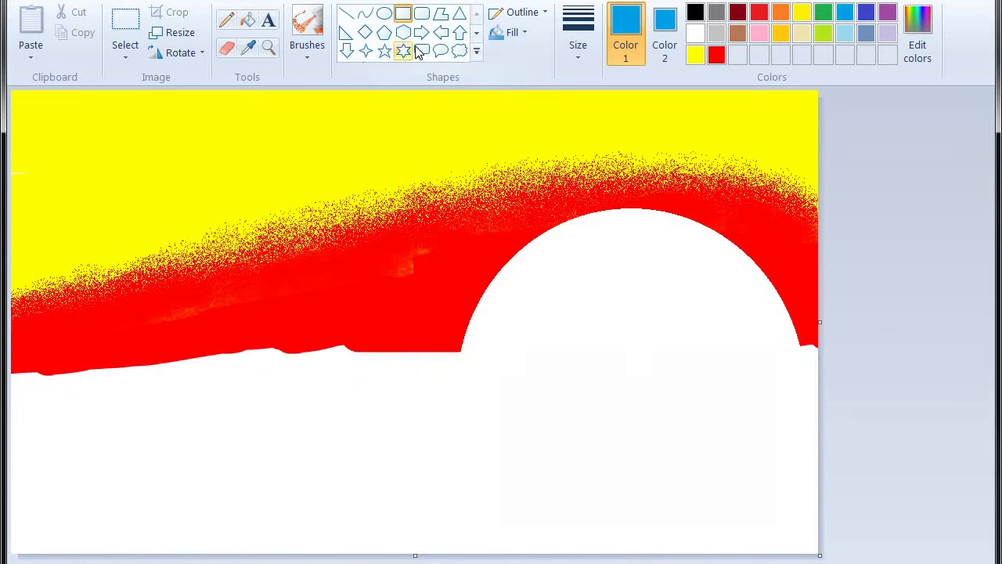
Cover the red band's uneven lower edge with a solid white rectangle to create a straight horizon
click(664, 35)
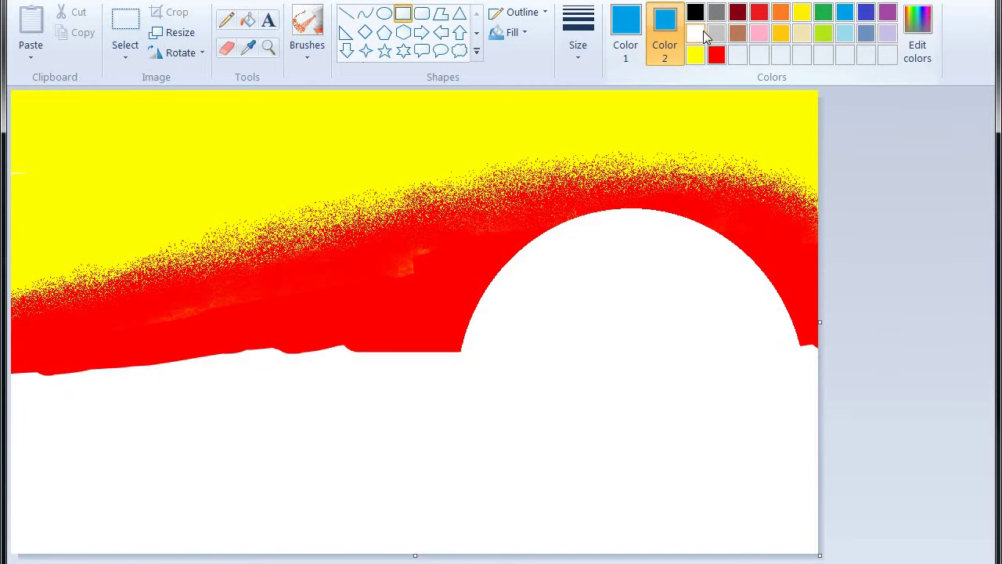
click(695, 34)
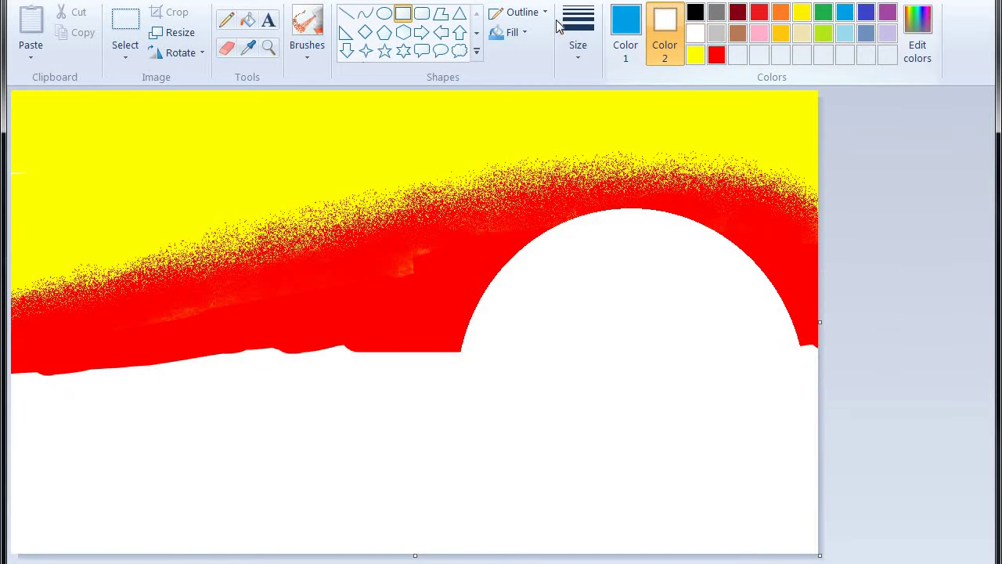
click(513, 37)
click(532, 77)
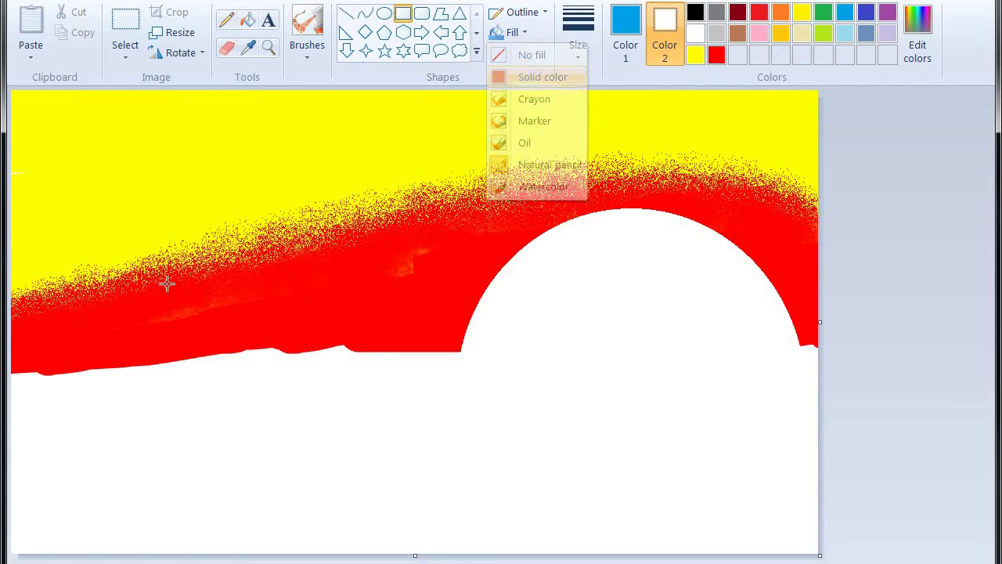
drag(11, 362, 511, 543)
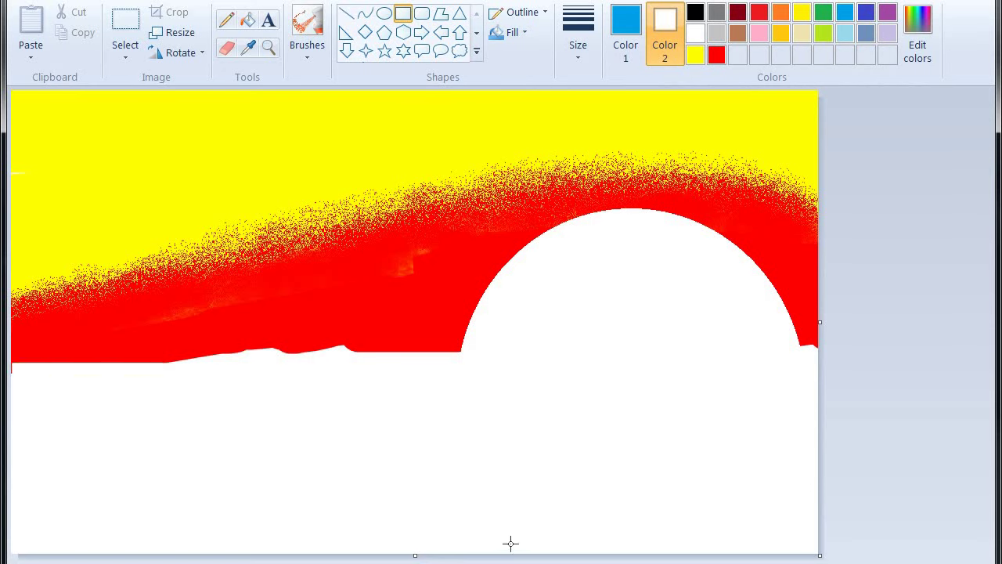
drag(625, 460, 612, 439)
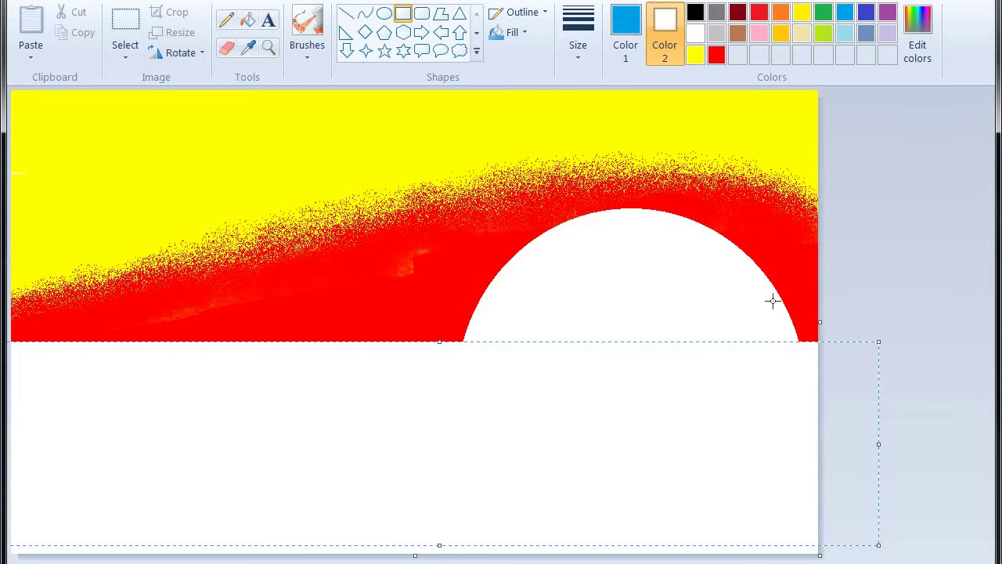
click(900, 251)
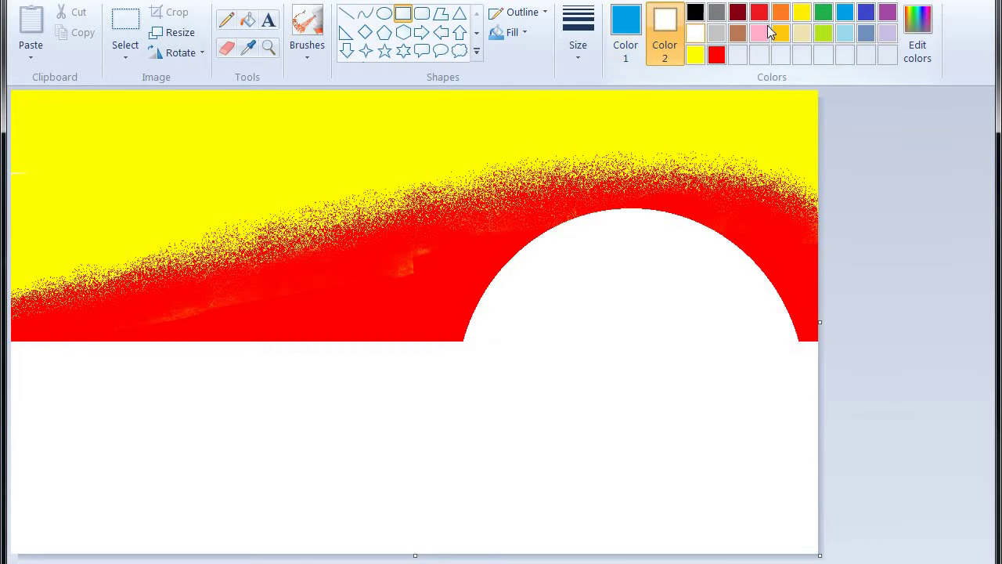
Draw a turquoise rectangle with Watercolor fill over the white area as water and align its upper edge with the horizon
click(845, 13)
click(512, 32)
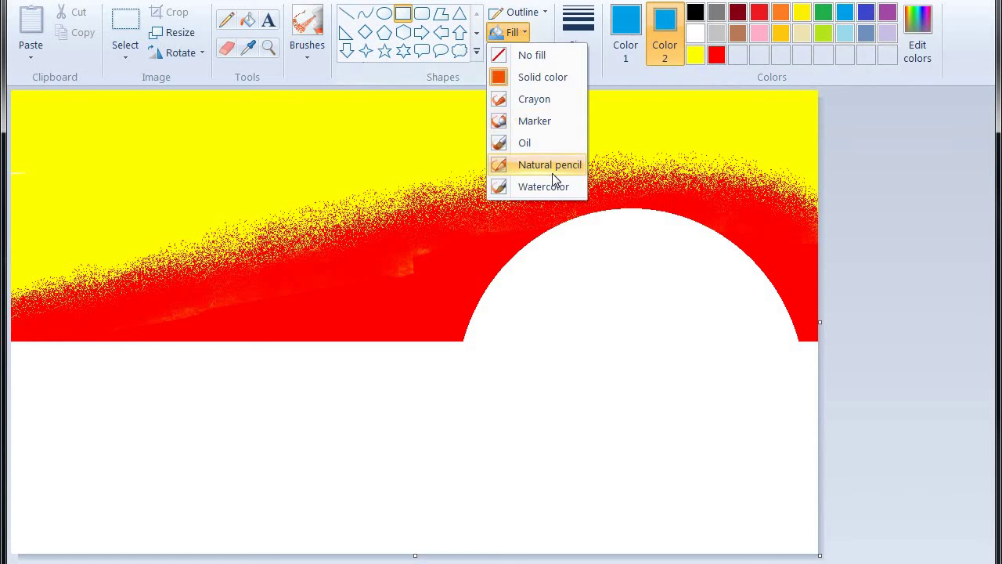
click(490, 262)
drag(11, 337, 924, 563)
drag(651, 493, 655, 487)
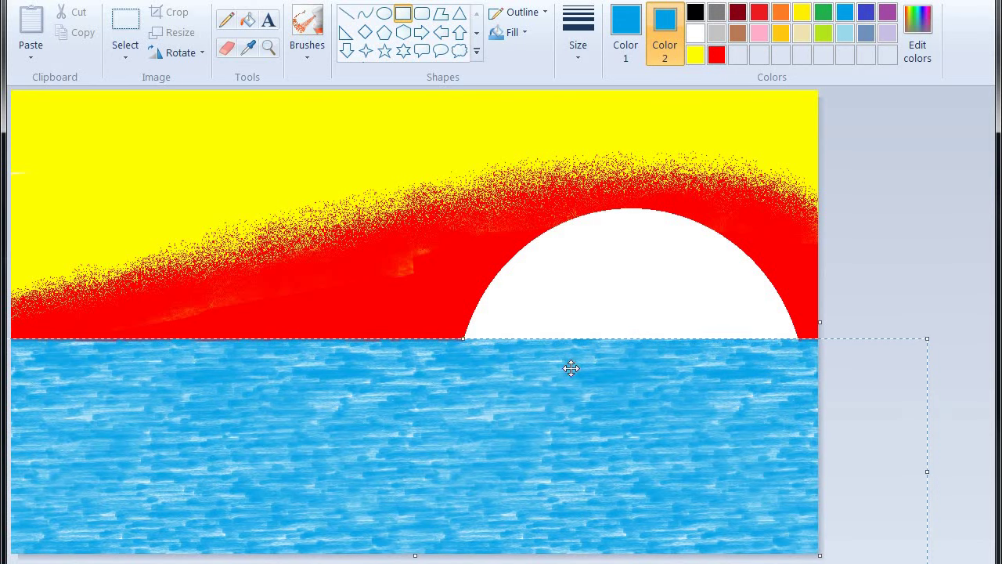
drag(570, 368, 561, 401)
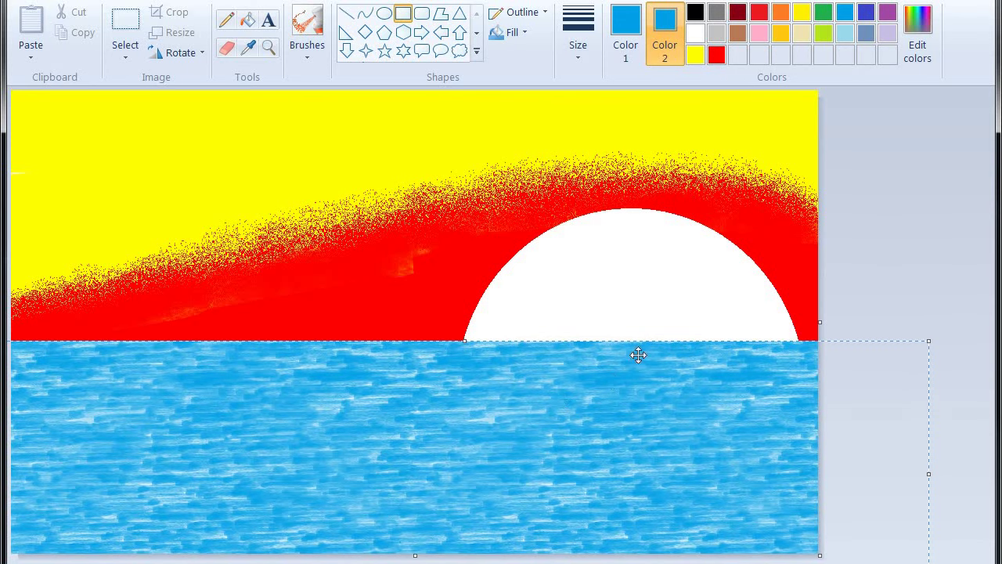
click(512, 32)
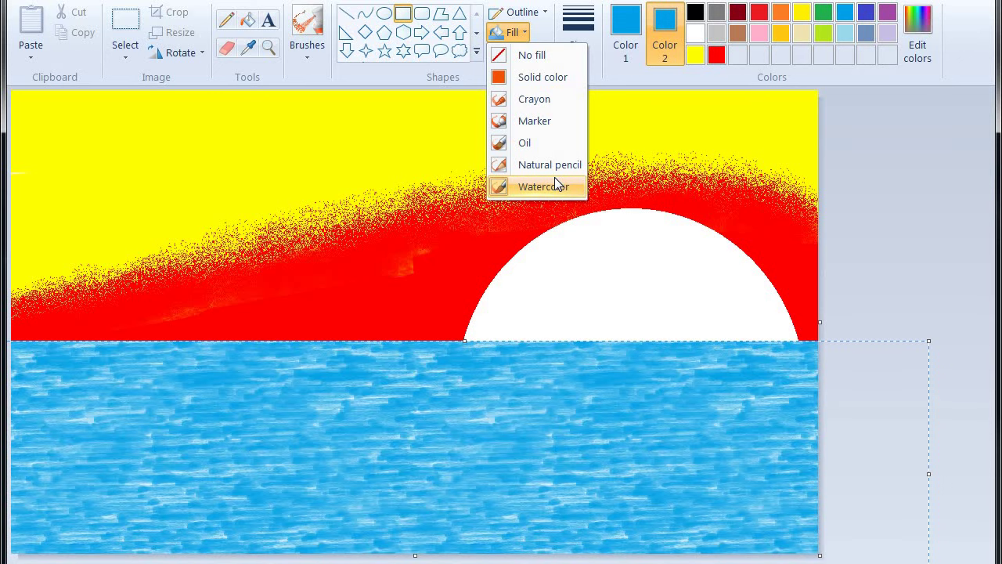
click(555, 180)
click(875, 229)
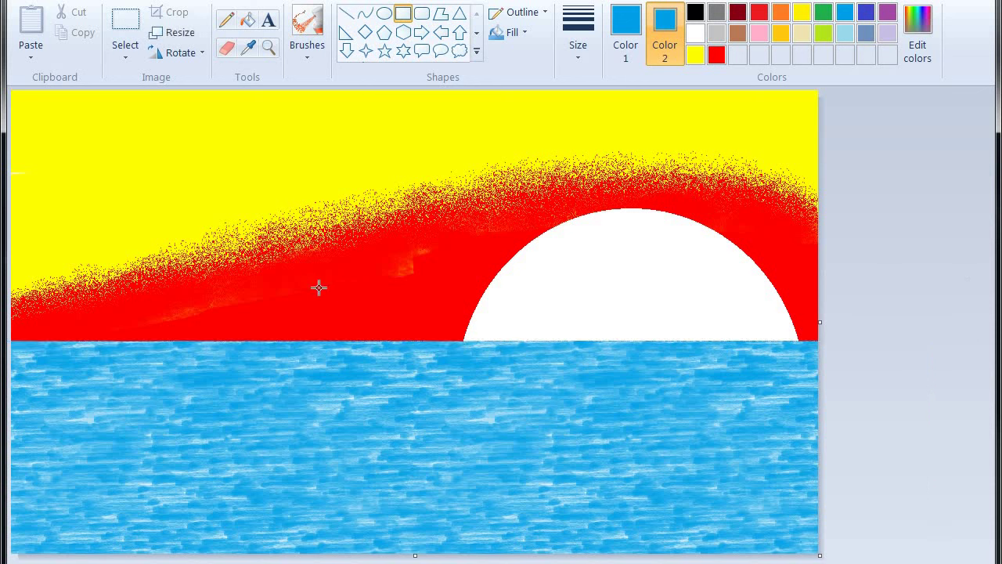
Switch to the regular brush and set Color 1 to dark green with Red 0, Green 64, Blue 0
click(304, 50)
click(309, 78)
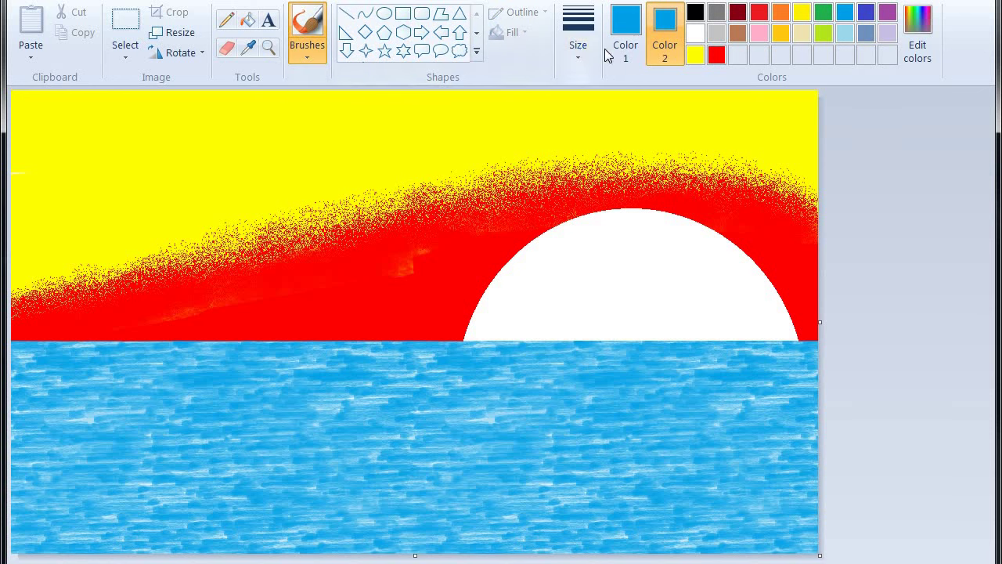
click(634, 56)
click(822, 17)
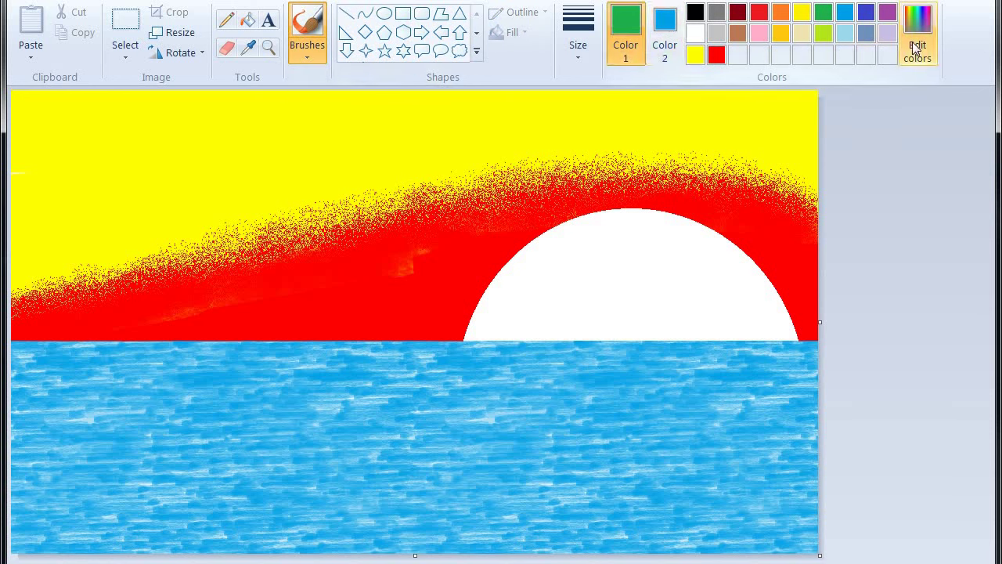
click(917, 35)
click(342, 266)
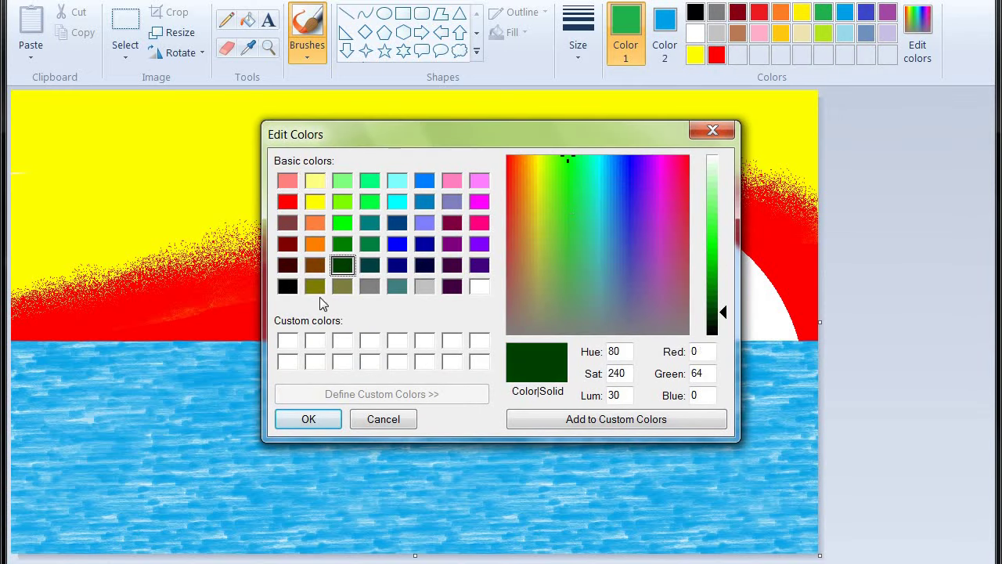
click(309, 419)
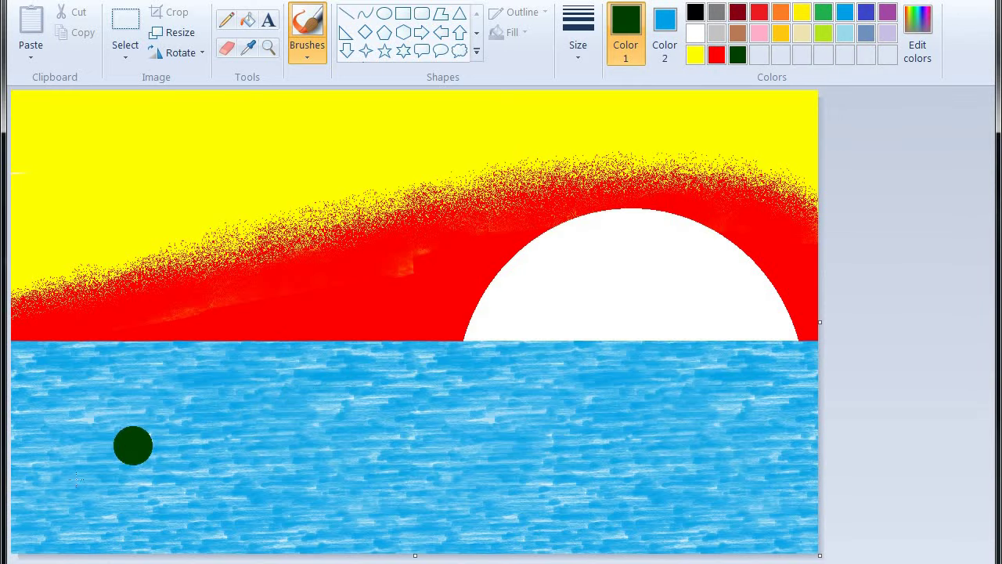
Paint a dark green bushy shoreline over the water, high at the left edge and tapering along the canvas bottom
mouse_move(21, 523)
mouse_down()
mouse_move(43, 489)
mouse_move(82, 502)
mouse_move(96, 532)
mouse_move(149, 522)
mouse_move(231, 540)
mouse_move(348, 523)
mouse_move(814, 548)
mouse_move(720, 539)
mouse_up()
key(ctrl+z)
drag(71, 549, 14, 538)
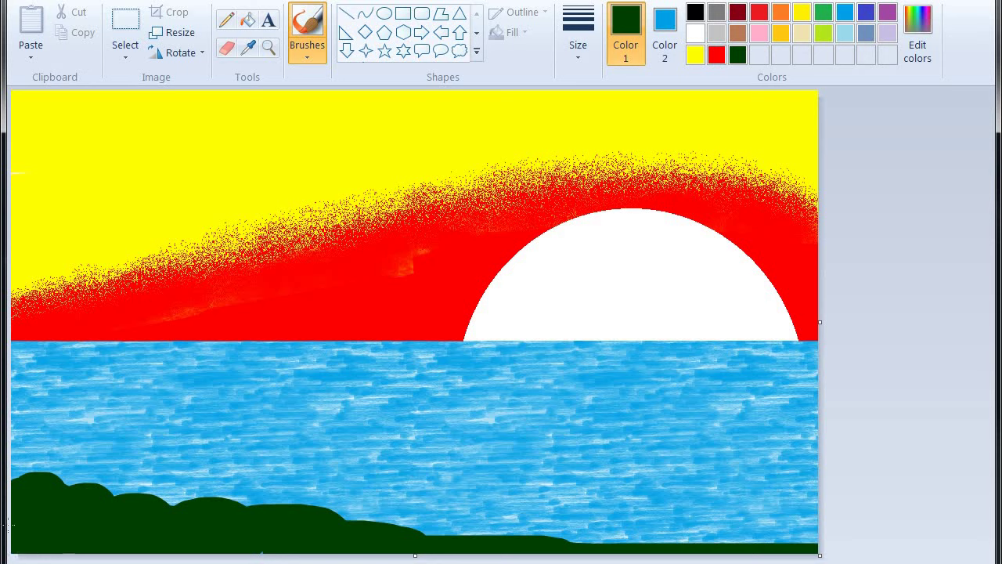
mouse_move(15, 444)
mouse_down()
mouse_move(31, 480)
mouse_move(55, 499)
mouse_move(207, 520)
mouse_move(201, 496)
mouse_move(102, 486)
mouse_move(123, 462)
mouse_move(133, 502)
mouse_move(125, 472)
mouse_move(95, 447)
mouse_move(76, 481)
mouse_up()
mouse_move(242, 502)
mouse_down()
mouse_move(266, 501)
mouse_move(298, 521)
mouse_move(341, 510)
mouse_move(373, 538)
mouse_move(477, 550)
mouse_up()
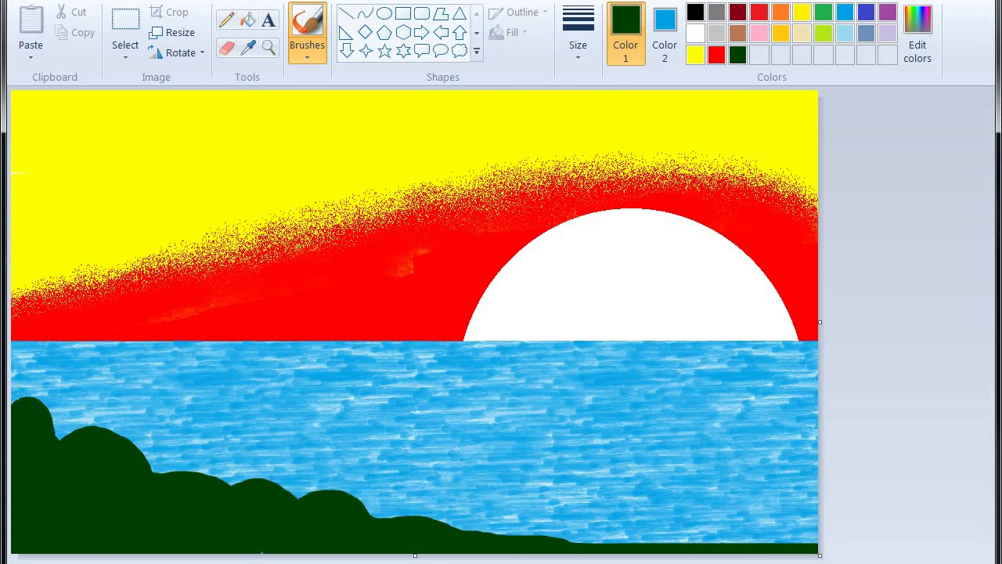
drag(17, 389, 25, 408)
Set up the Curve shape tool with black as Color 1, a new line thickness and a Solid color outline
click(299, 49)
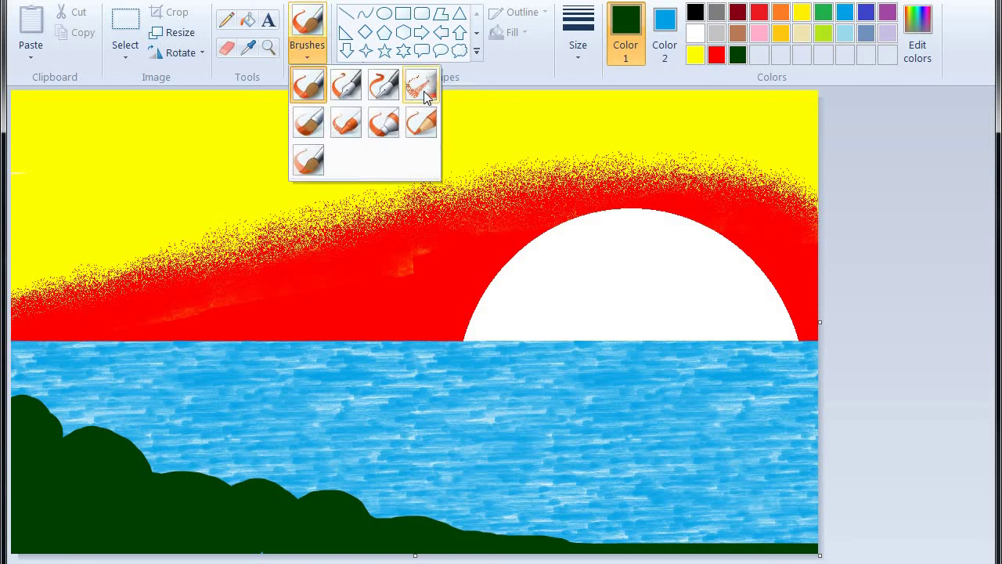
click(492, 74)
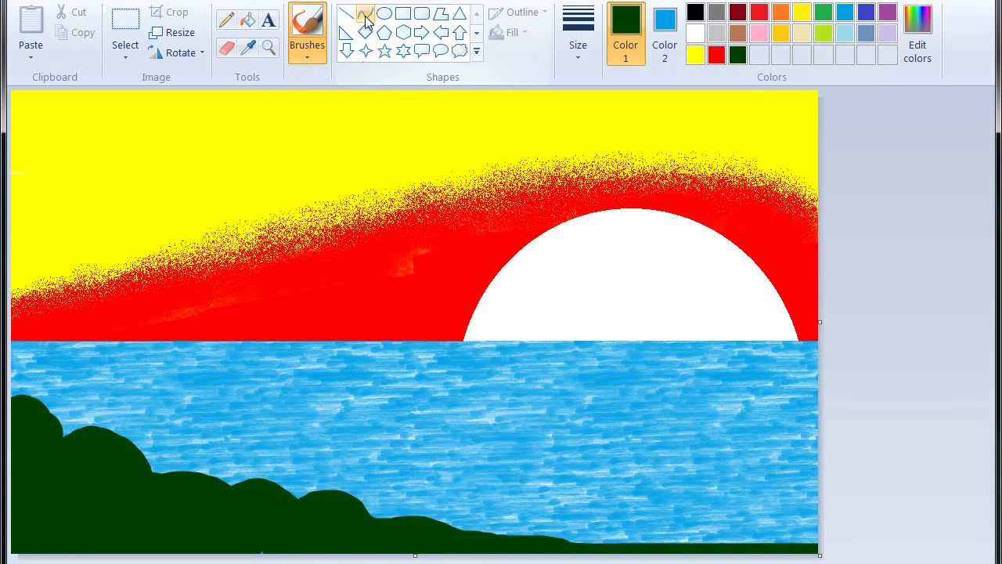
click(365, 14)
click(695, 12)
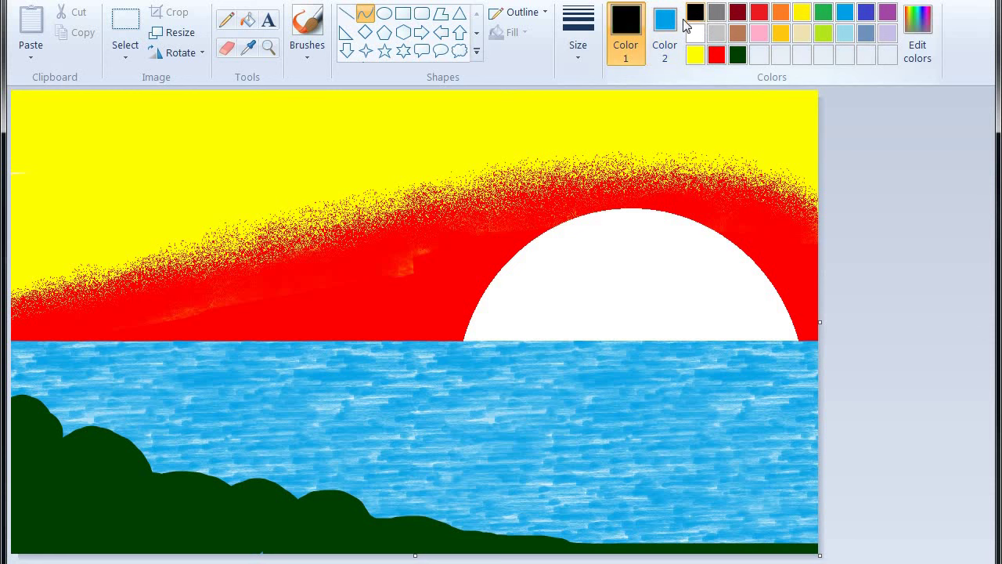
click(584, 45)
click(586, 109)
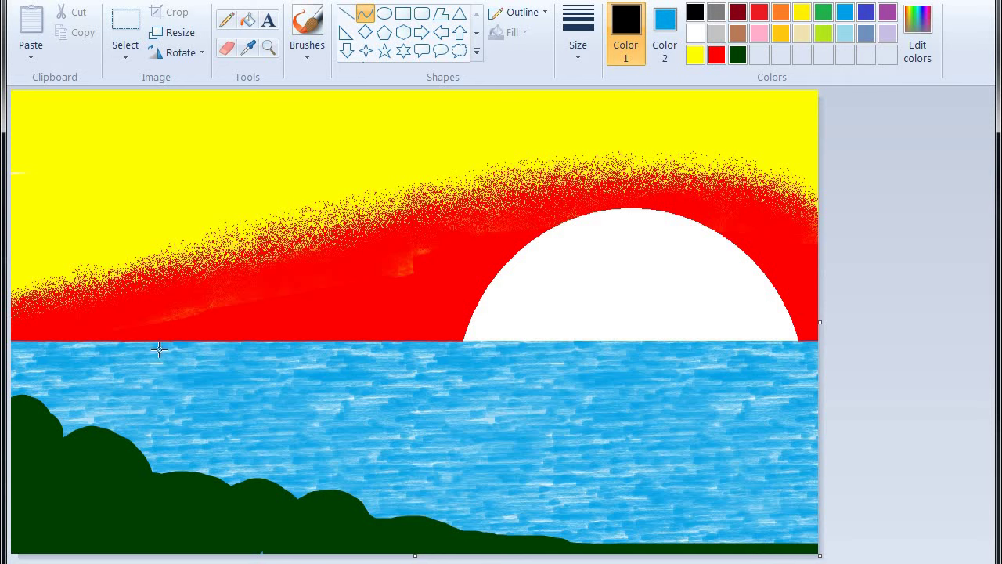
click(500, 21)
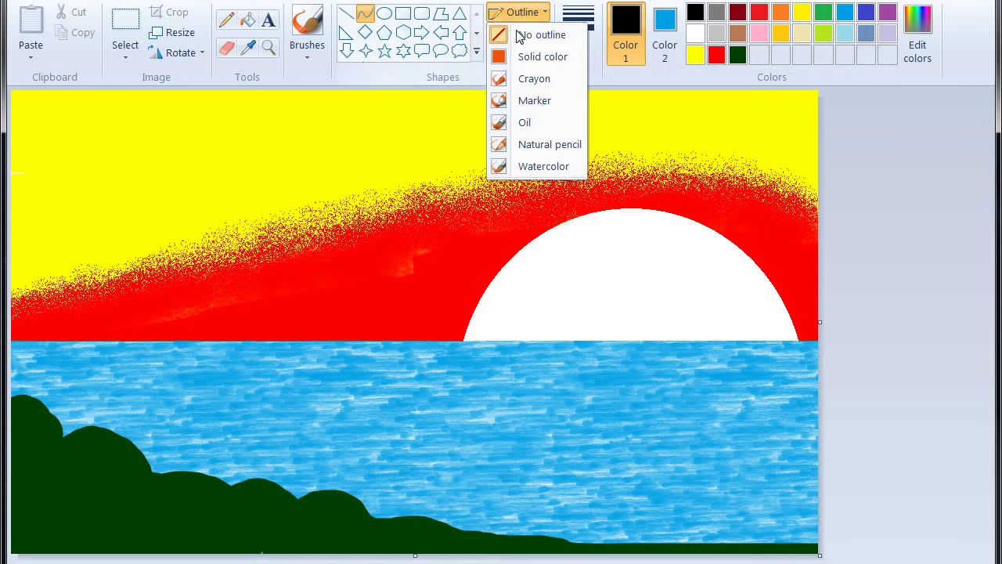
click(528, 54)
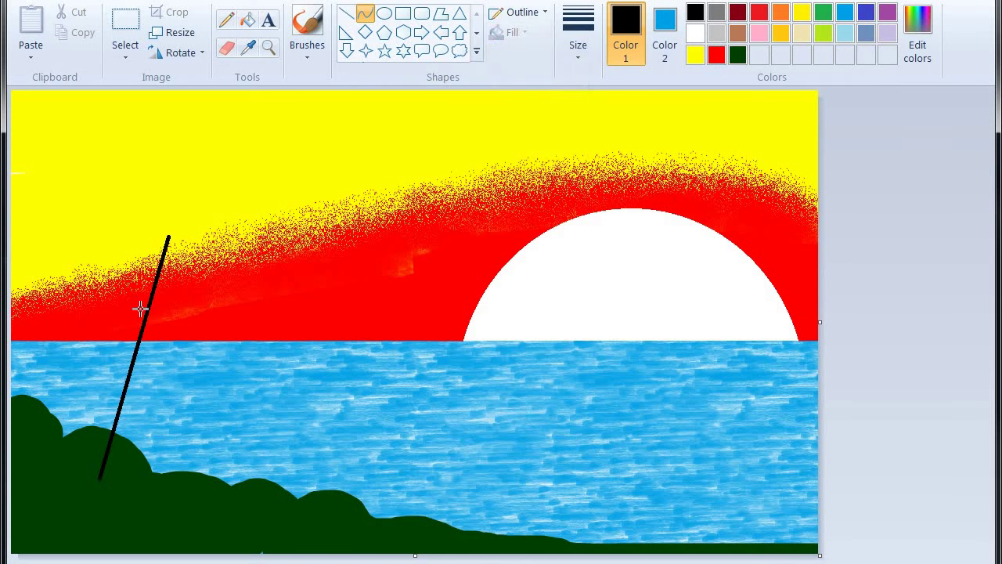
Draw two thick black curved palm trunks rising from the shoreline bush near the left edge, bowing apart above the water
drag(143, 313, 130, 317)
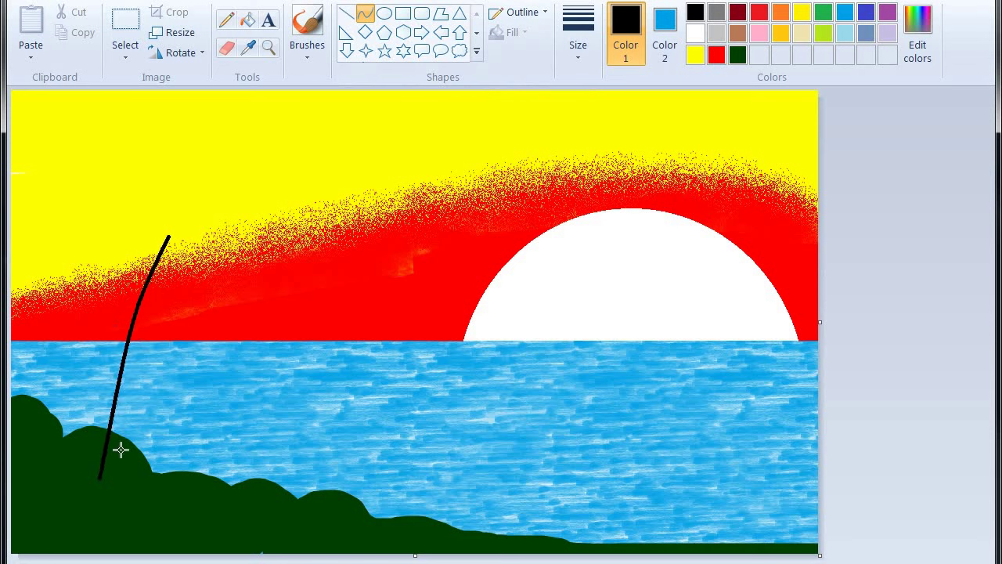
key(ctrl+z)
drag(144, 238, 91, 428)
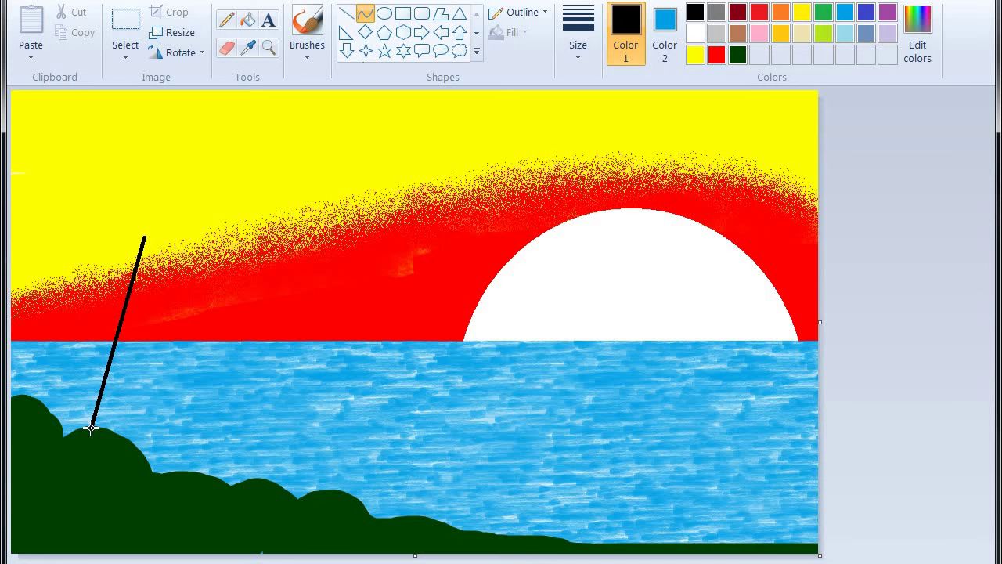
key(ctrl+plus)
key(ctrl+plus)
key(ctrl+plus)
key(ctrl+plus)
key(ctrl+plus)
key(ctrl+plus)
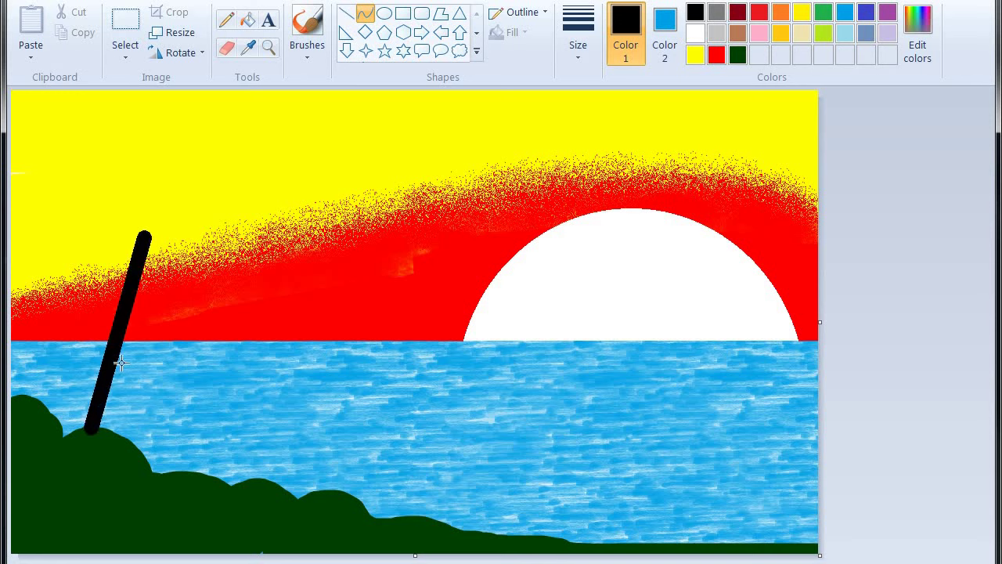
drag(110, 353, 92, 353)
drag(193, 367, 90, 339)
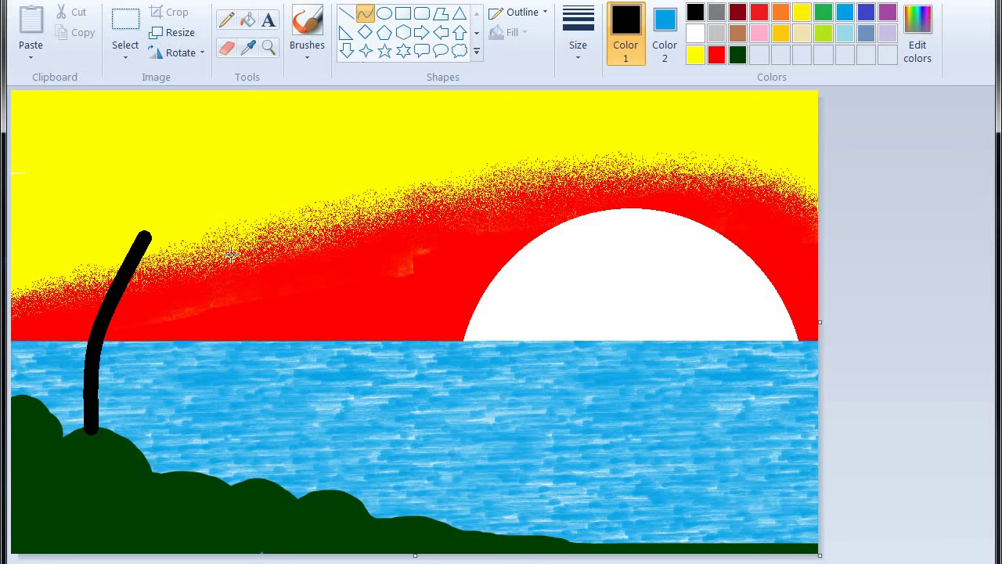
drag(227, 227, 106, 436)
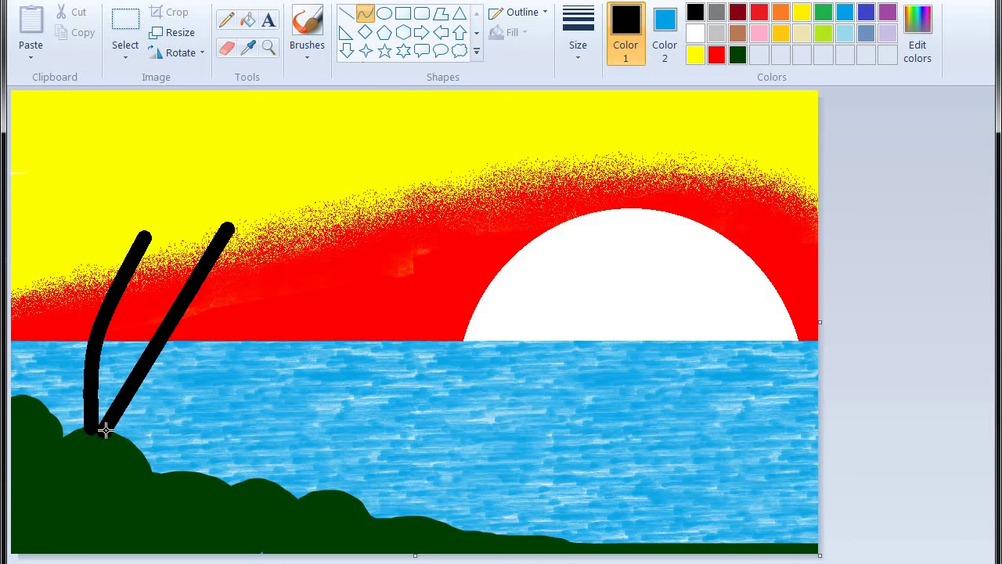
drag(142, 347, 198, 354)
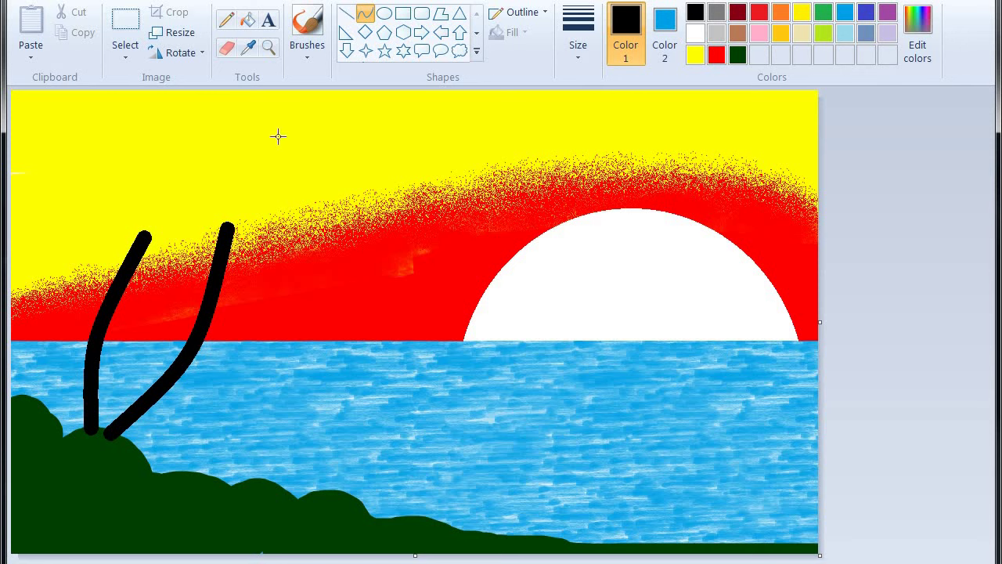
Switch to a textured paint brush in black and adjust its size to suit palm fronds
click(297, 57)
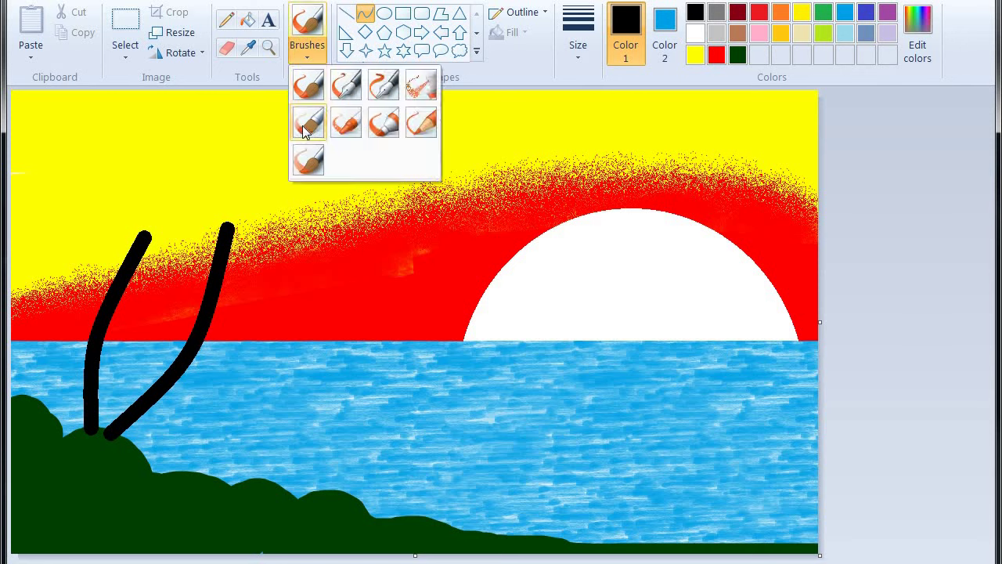
click(310, 83)
key(ctrl+plus)
key(ctrl+plus)
key(ctrl+plus)
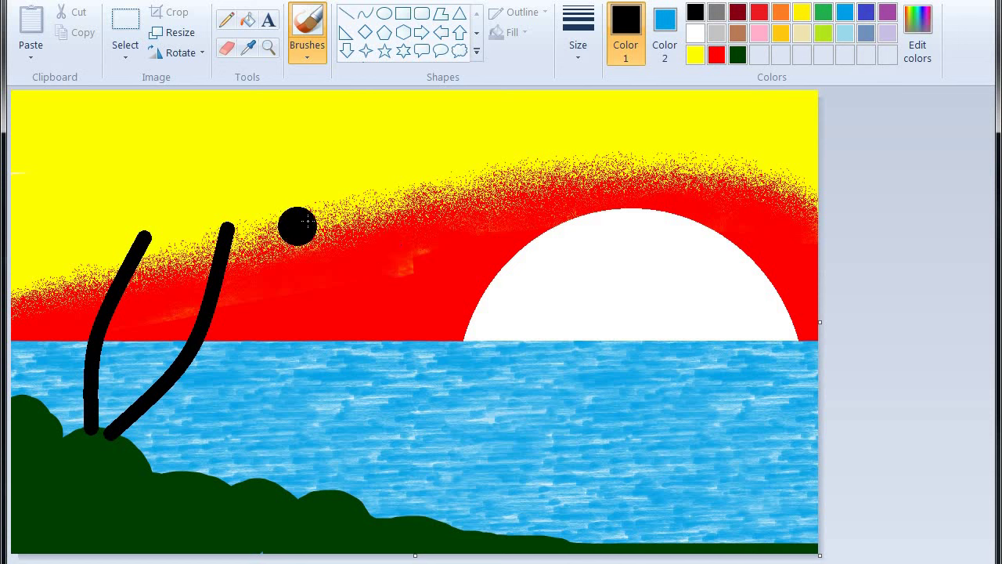
click(594, 54)
click(620, 162)
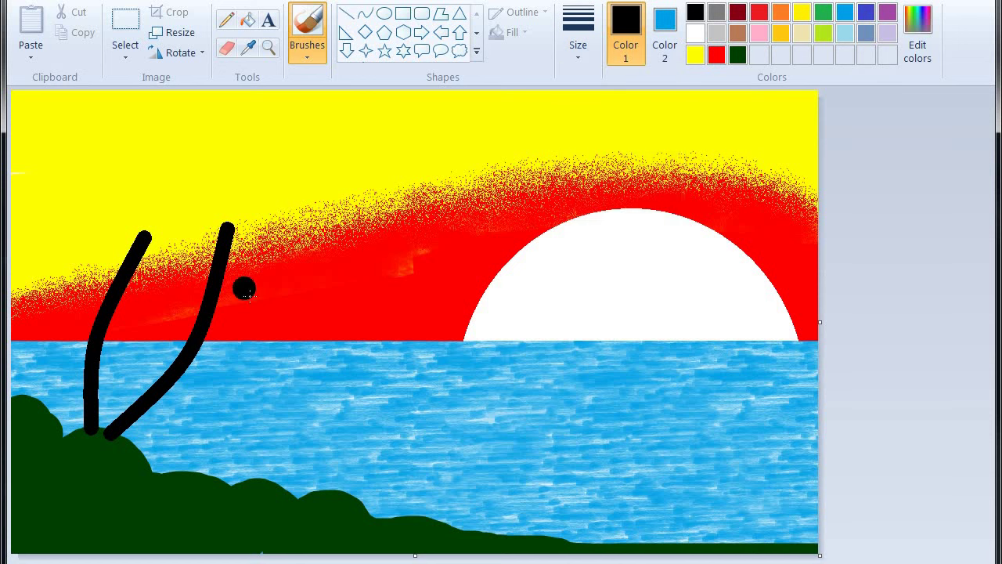
Paint a full crown of black fronds radiating from the top of the right palm trunk
mouse_move(289, 303)
mouse_down()
mouse_move(262, 247)
mouse_move(235, 226)
mouse_up()
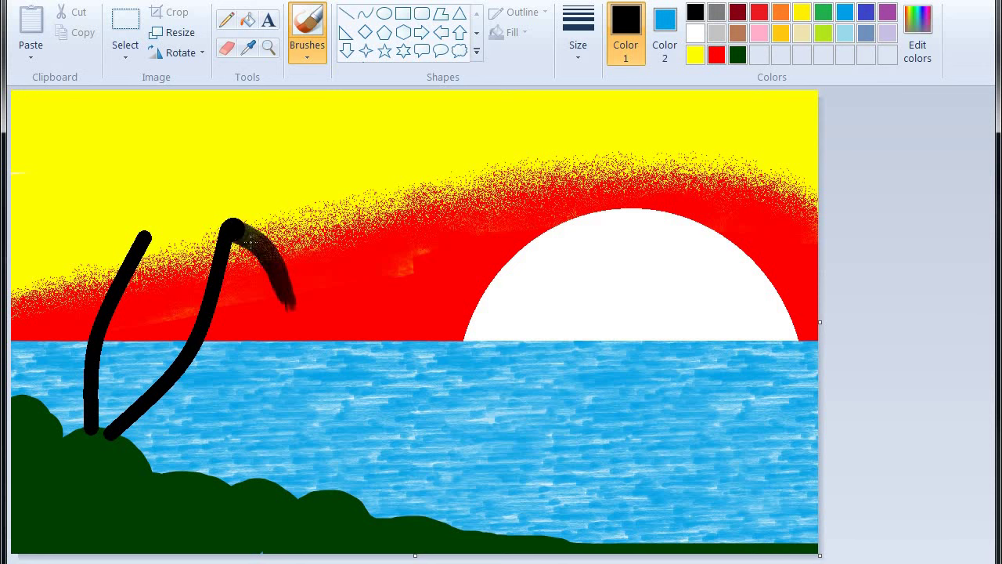
mouse_move(357, 256)
mouse_down()
mouse_move(309, 228)
mouse_move(237, 225)
mouse_up()
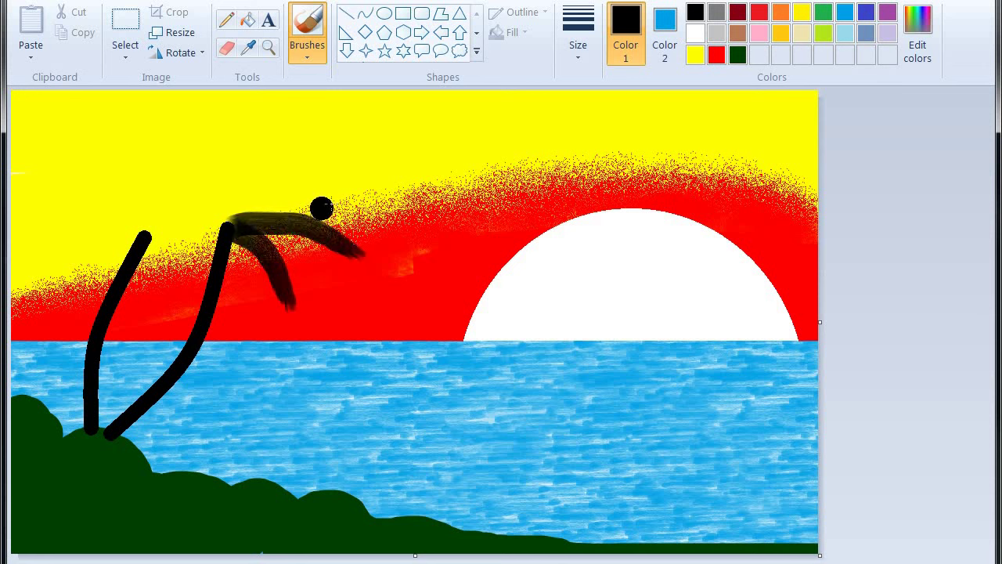
mouse_move(333, 186)
mouse_down()
mouse_move(271, 188)
mouse_move(226, 220)
mouse_up()
click(237, 188)
drag(249, 151, 229, 208)
drag(203, 134, 233, 209)
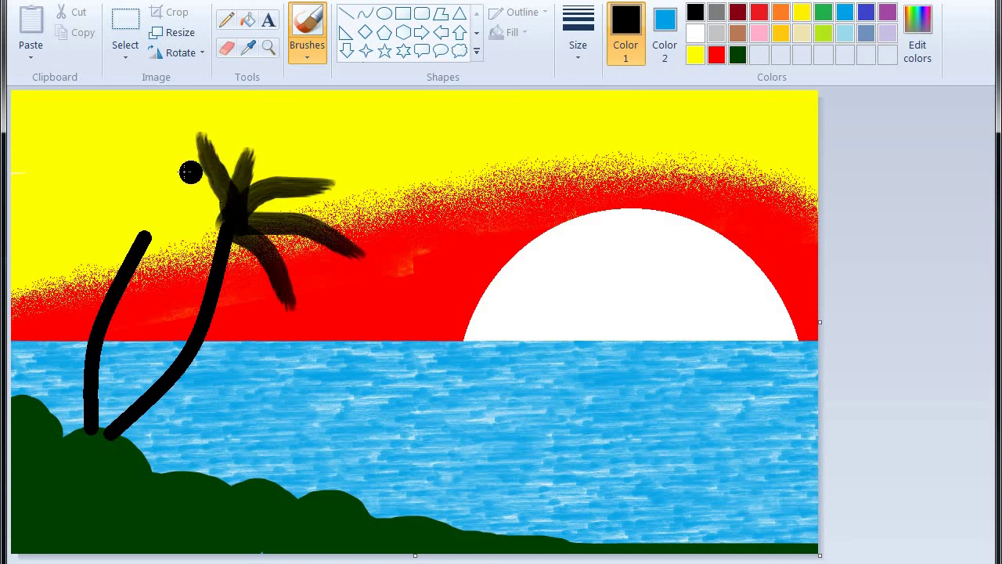
drag(155, 179, 227, 202)
drag(167, 259, 224, 206)
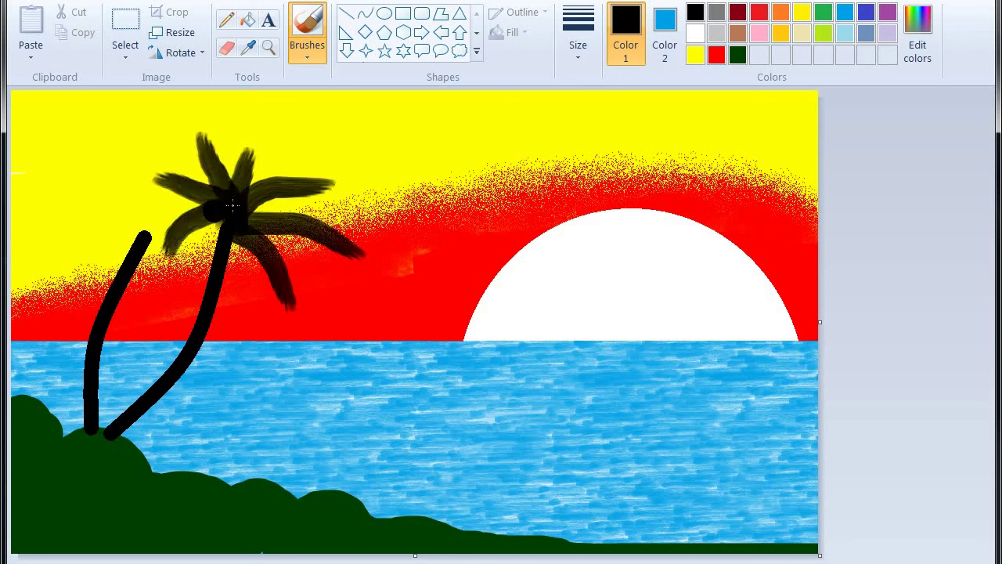
mouse_move(193, 271)
mouse_down()
mouse_move(202, 238)
mouse_move(229, 216)
mouse_up()
mouse_move(301, 216)
mouse_down()
mouse_move(328, 213)
mouse_move(247, 208)
mouse_up()
drag(285, 149, 245, 212)
mouse_move(237, 119)
mouse_down()
mouse_move(241, 198)
mouse_move(223, 129)
mouse_move(234, 192)
mouse_up()
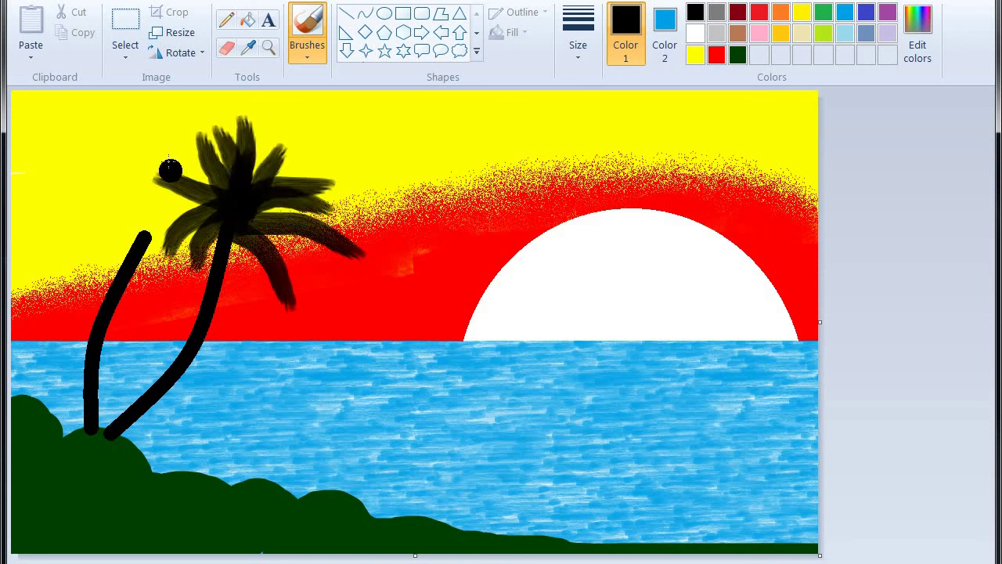
drag(164, 150, 205, 197)
drag(151, 212, 218, 225)
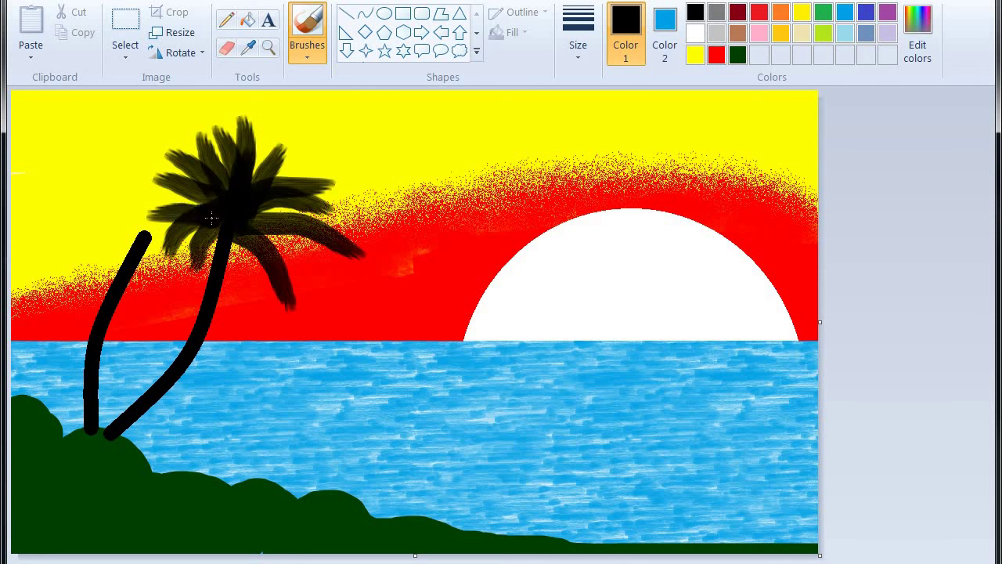
drag(224, 290, 231, 233)
drag(320, 287, 252, 234)
drag(265, 298, 234, 245)
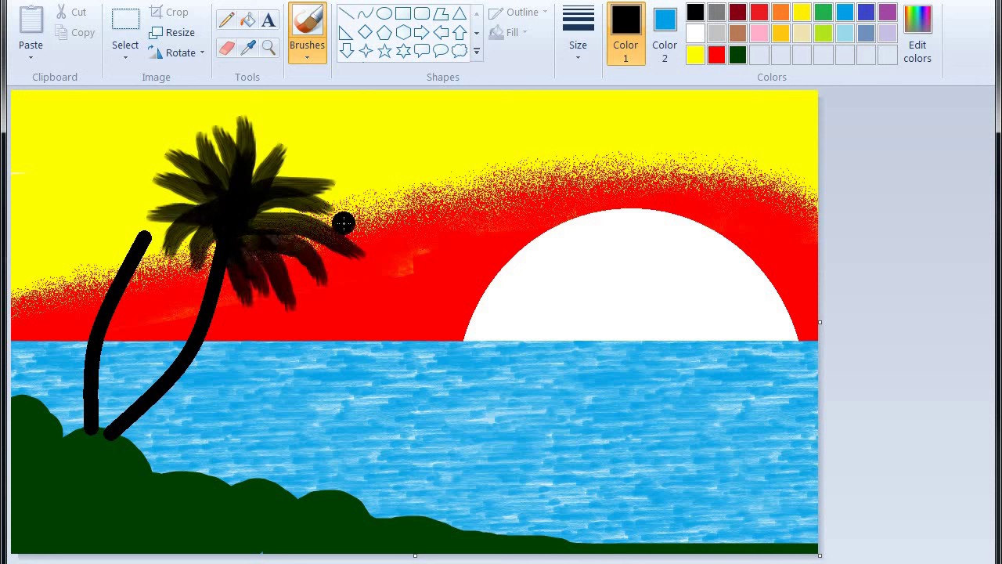
drag(342, 220, 267, 213)
mouse_move(334, 154)
mouse_down()
mouse_move(271, 174)
mouse_move(274, 136)
mouse_move(267, 172)
mouse_move(300, 135)
mouse_move(278, 161)
mouse_move(345, 165)
mouse_move(274, 179)
mouse_up()
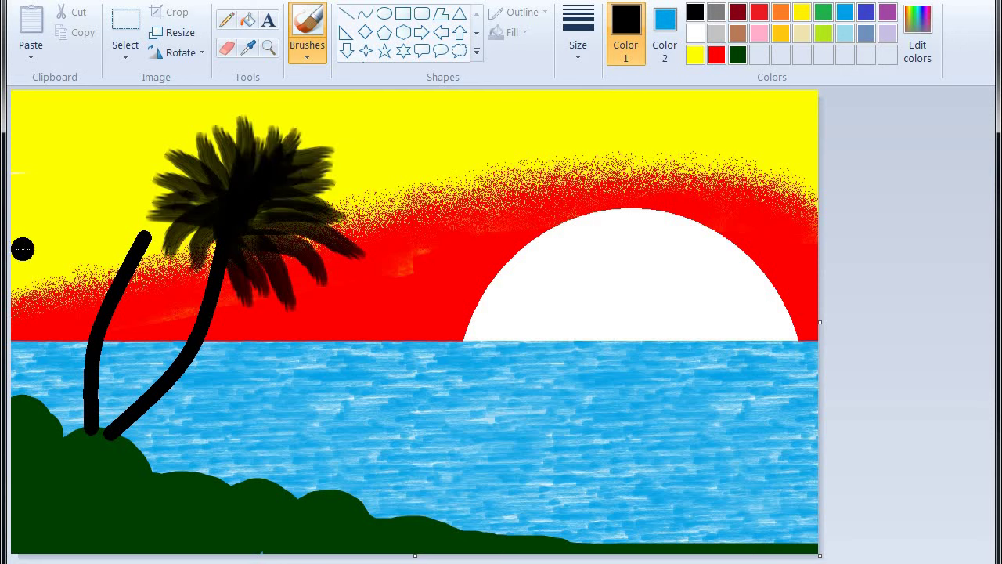
Paint a matching crown of black fronds around the top of the left palm trunk
mouse_move(29, 277)
mouse_down()
mouse_move(105, 234)
mouse_move(152, 239)
mouse_up()
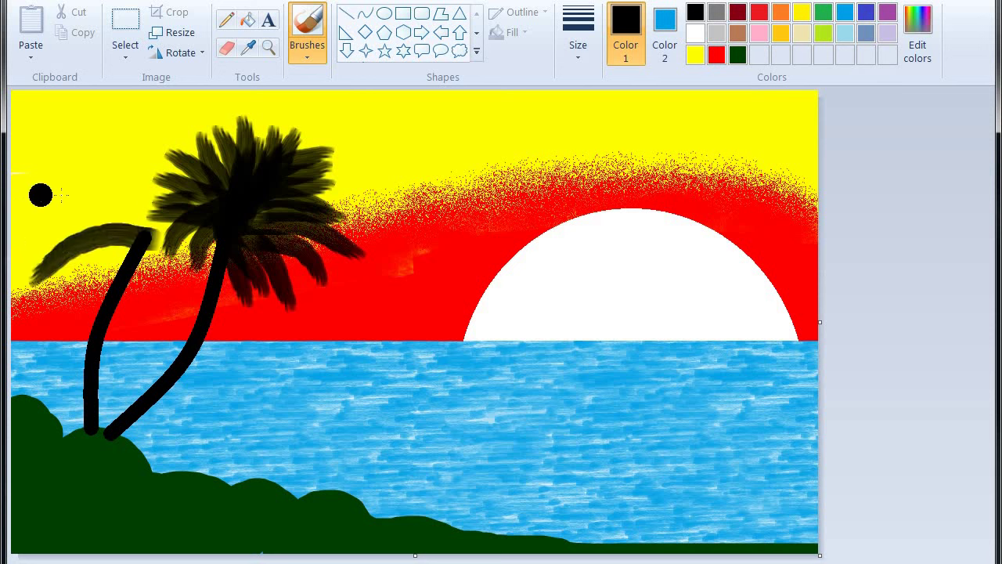
drag(38, 192, 145, 208)
drag(92, 138, 147, 206)
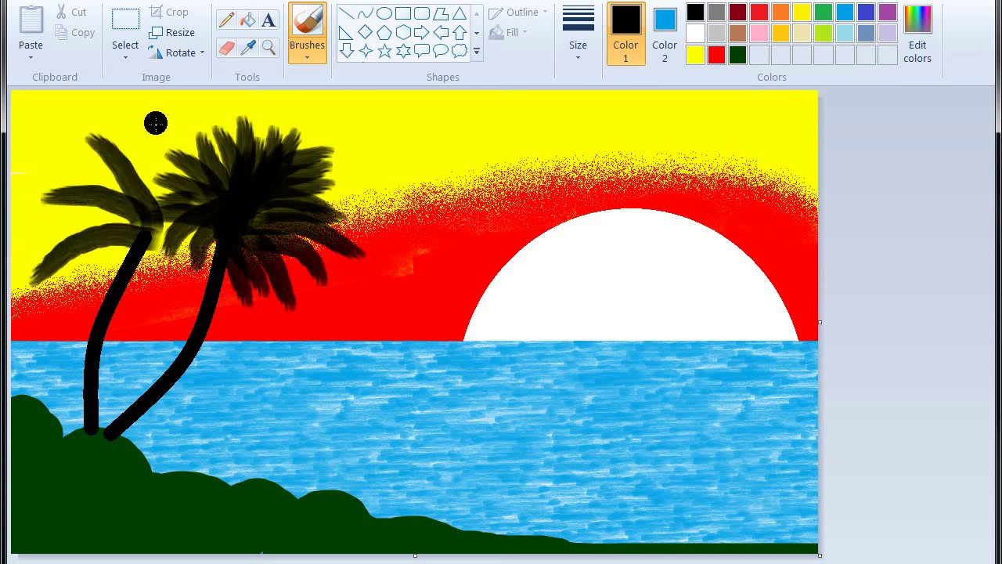
drag(157, 123, 149, 231)
drag(132, 114, 137, 198)
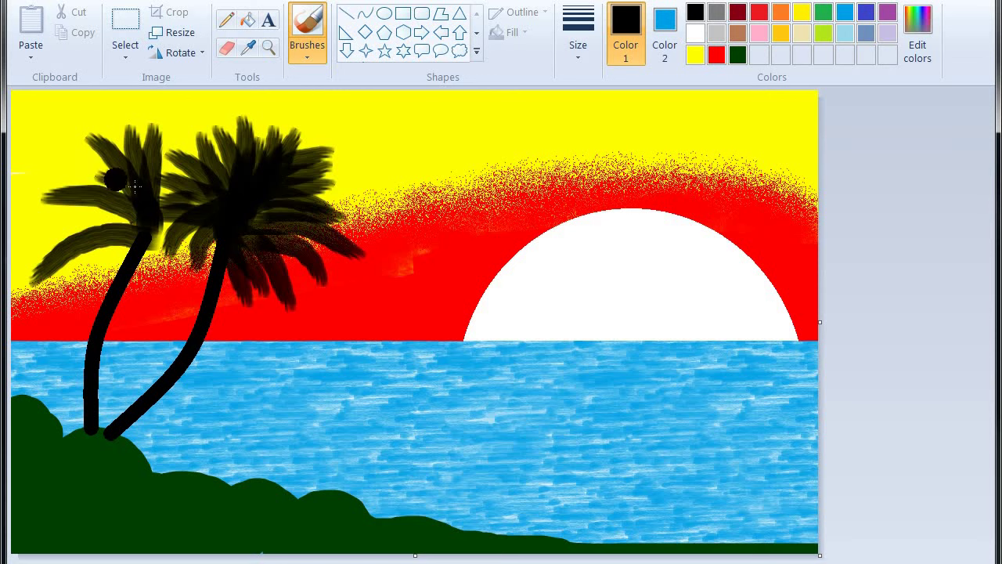
drag(58, 151, 127, 205)
drag(47, 183, 106, 197)
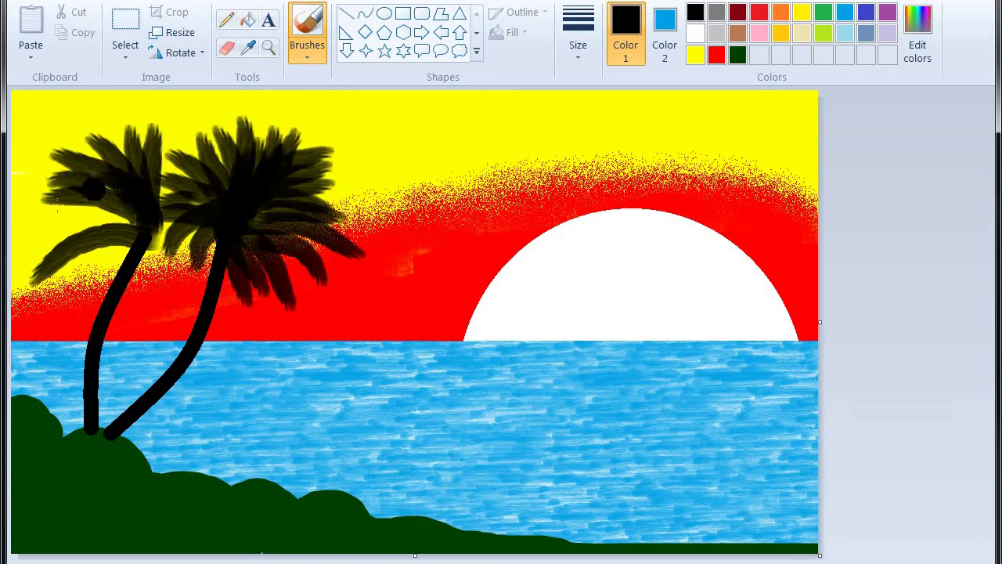
drag(42, 212, 122, 229)
drag(42, 241, 125, 215)
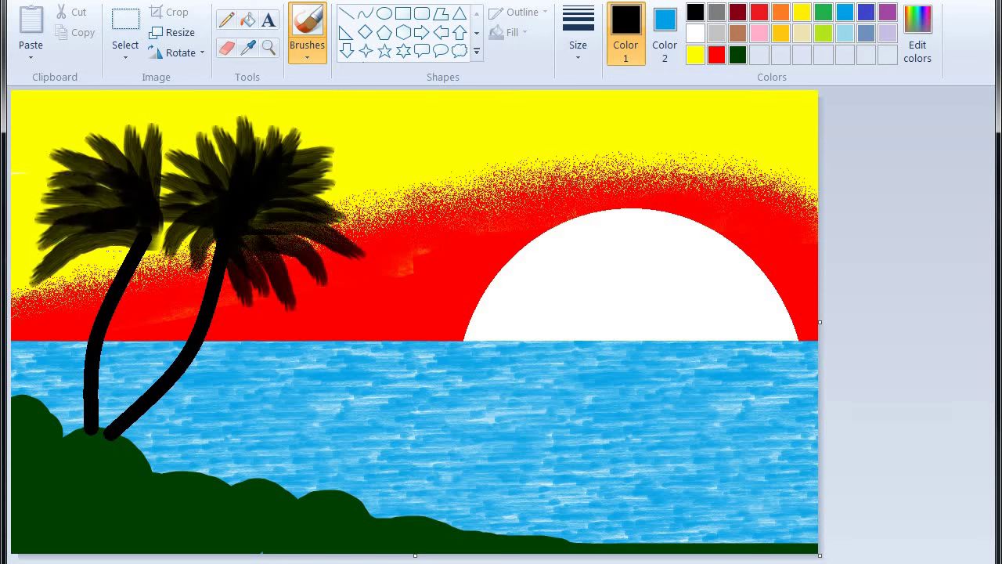
mouse_move(66, 288)
mouse_down()
mouse_move(119, 239)
mouse_move(124, 252)
mouse_up()
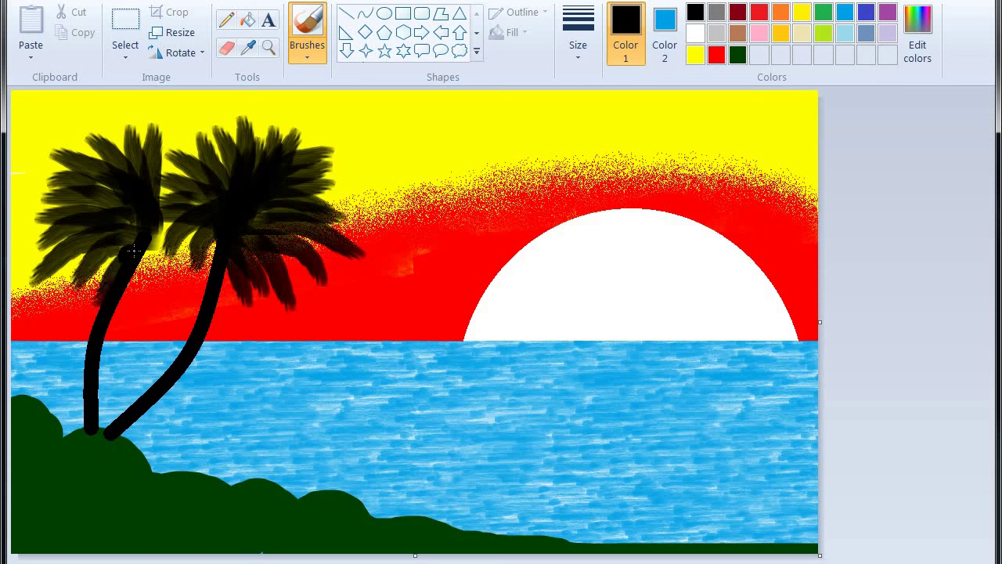
drag(86, 287, 132, 239)
drag(39, 302, 98, 270)
drag(124, 329, 132, 237)
drag(149, 313, 158, 239)
mouse_move(182, 280)
mouse_down()
mouse_move(135, 207)
mouse_move(169, 242)
mouse_move(170, 275)
mouse_move(142, 227)
mouse_move(166, 207)
mouse_up()
mouse_move(184, 170)
mouse_down()
mouse_move(177, 132)
mouse_move(162, 210)
mouse_up()
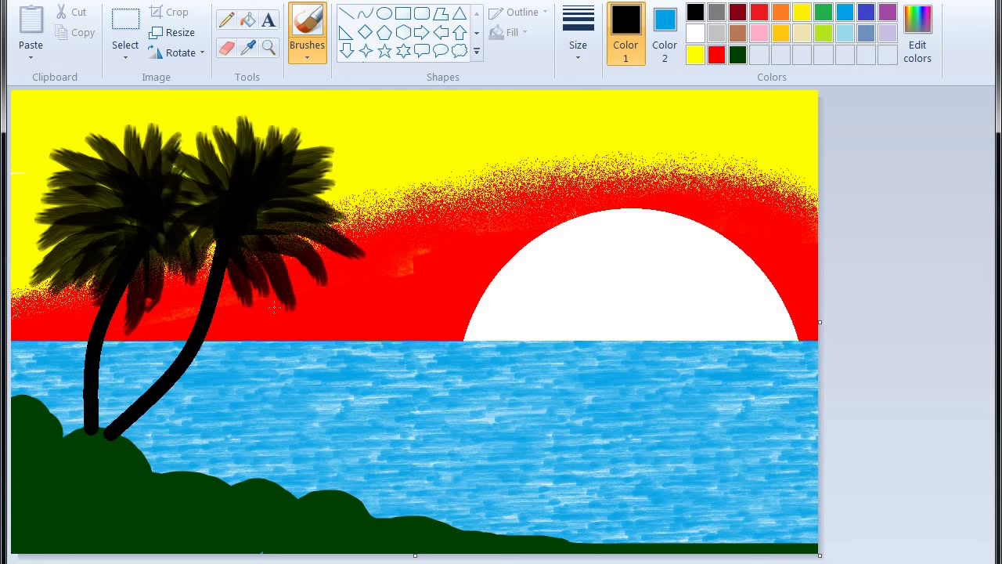
Switch to the Crayon brush, choose its size and set Color 1 to a custom green brighter than the shoreline
click(305, 55)
click(347, 121)
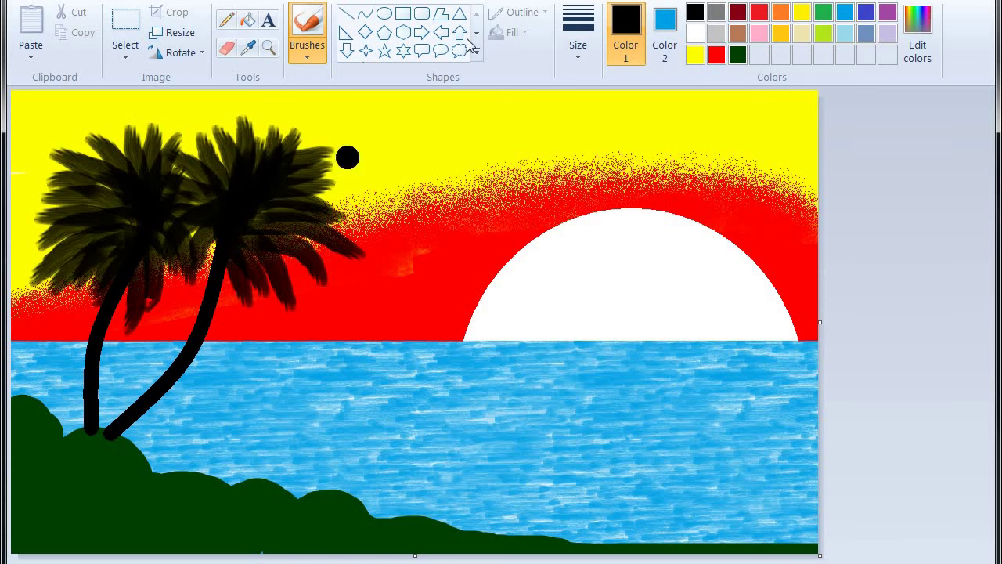
click(571, 44)
click(593, 123)
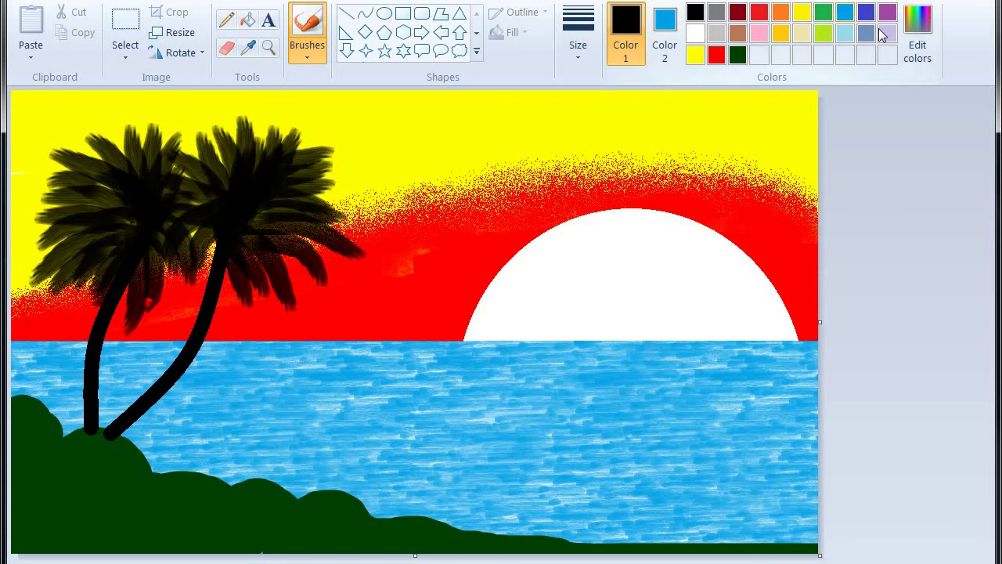
click(917, 31)
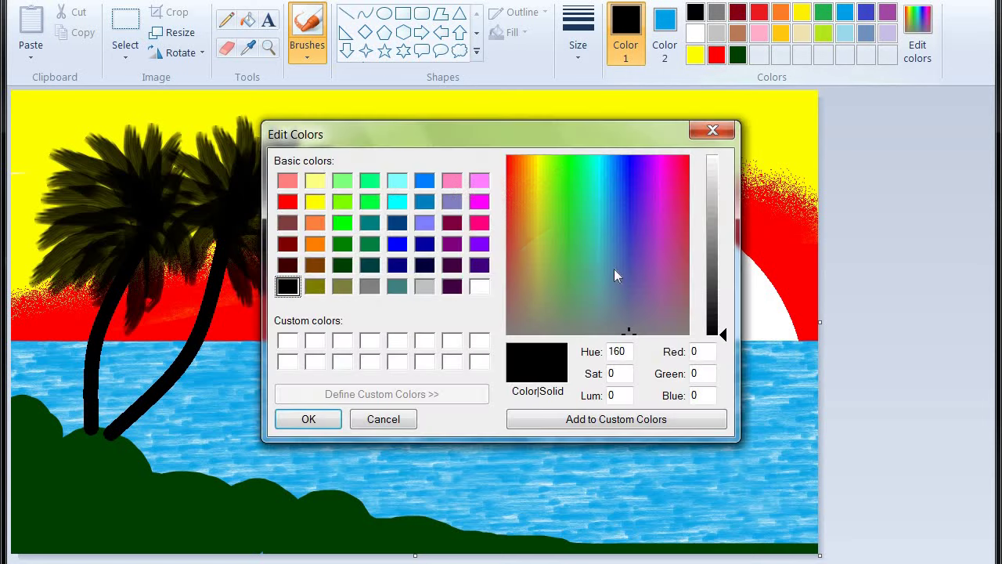
click(342, 266)
drag(719, 310, 727, 287)
click(321, 419)
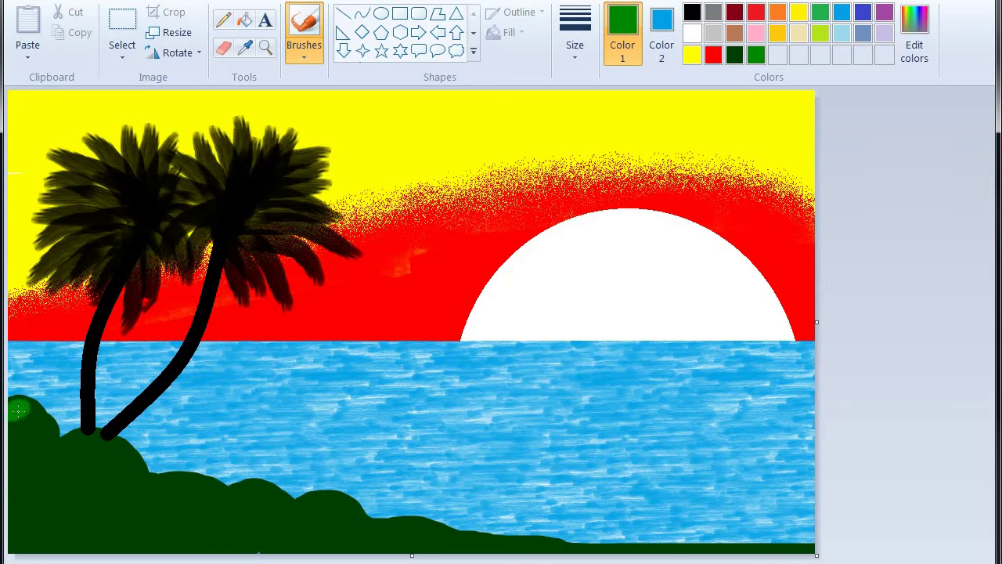
mouse_move(19, 404)
mouse_down()
mouse_move(28, 458)
mouse_move(20, 469)
mouse_move(36, 475)
mouse_move(28, 509)
mouse_up()
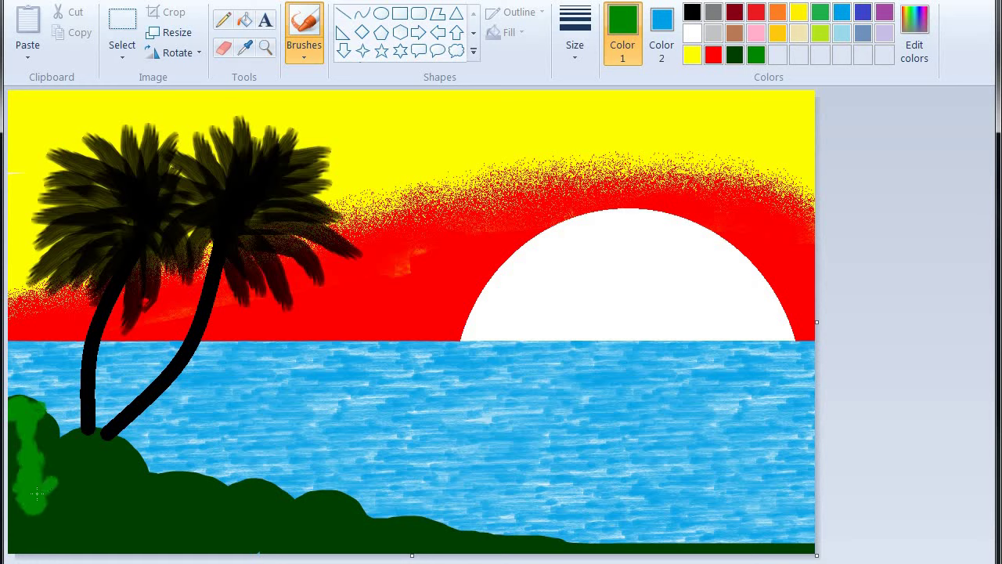
drag(45, 498, 53, 474)
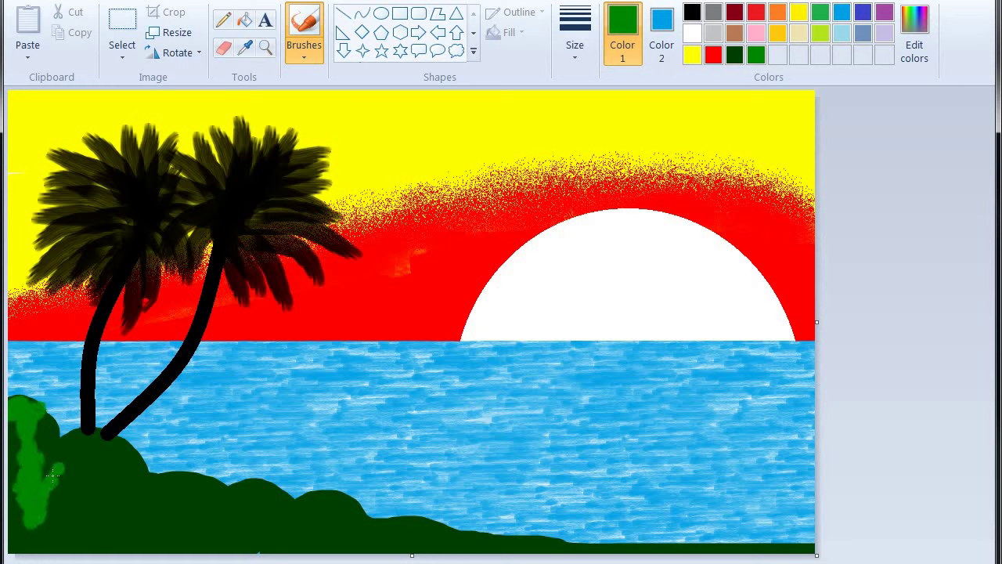
key(ctrl+z)
key(ctrl+z)
Paint bright green foliage highlights along the entire upper edge of the dark green shoreline
mouse_move(18, 395)
mouse_down()
mouse_move(69, 449)
mouse_move(90, 429)
mouse_move(103, 431)
mouse_move(95, 458)
mouse_move(119, 465)
mouse_move(132, 449)
mouse_move(124, 479)
mouse_move(138, 505)
mouse_move(133, 486)
mouse_move(146, 501)
mouse_move(191, 476)
mouse_move(212, 489)
mouse_move(231, 485)
mouse_move(220, 505)
mouse_move(268, 489)
mouse_move(288, 511)
mouse_move(282, 535)
mouse_move(317, 505)
mouse_move(304, 507)
mouse_move(348, 520)
mouse_move(361, 512)
mouse_move(359, 523)
mouse_move(383, 530)
mouse_move(438, 523)
mouse_move(426, 517)
mouse_move(458, 537)
mouse_move(563, 548)
mouse_move(813, 548)
mouse_up()
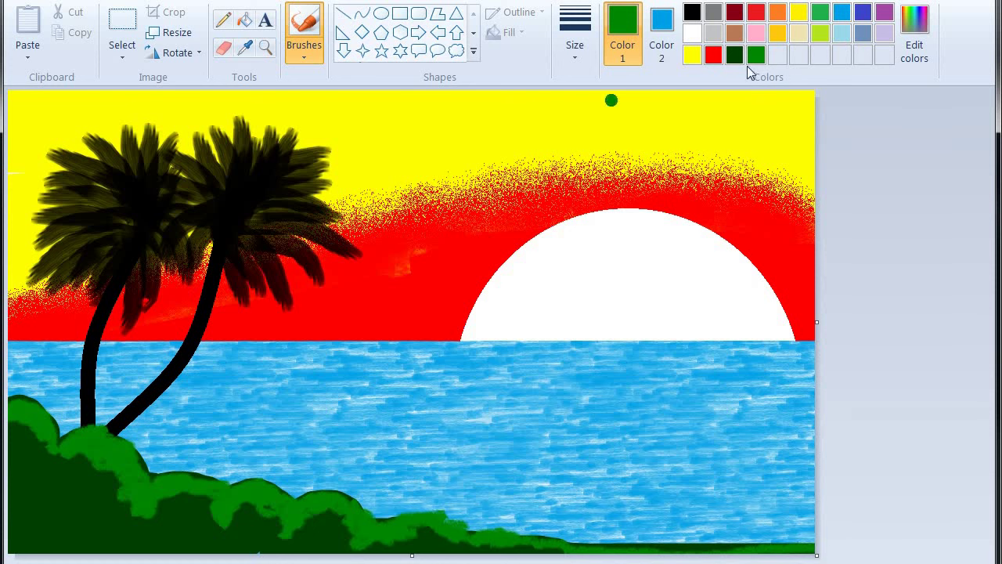
Set Color 1 to a darker green (red 0, green 108, blue 0) and paint a band of foliage beneath the bright shoreline highlights
click(914, 48)
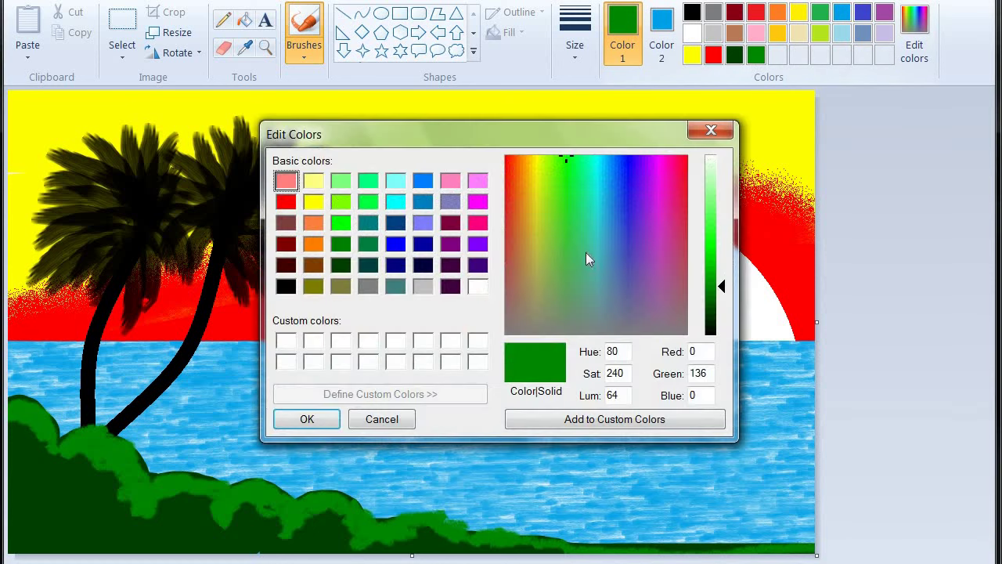
click(717, 298)
click(307, 419)
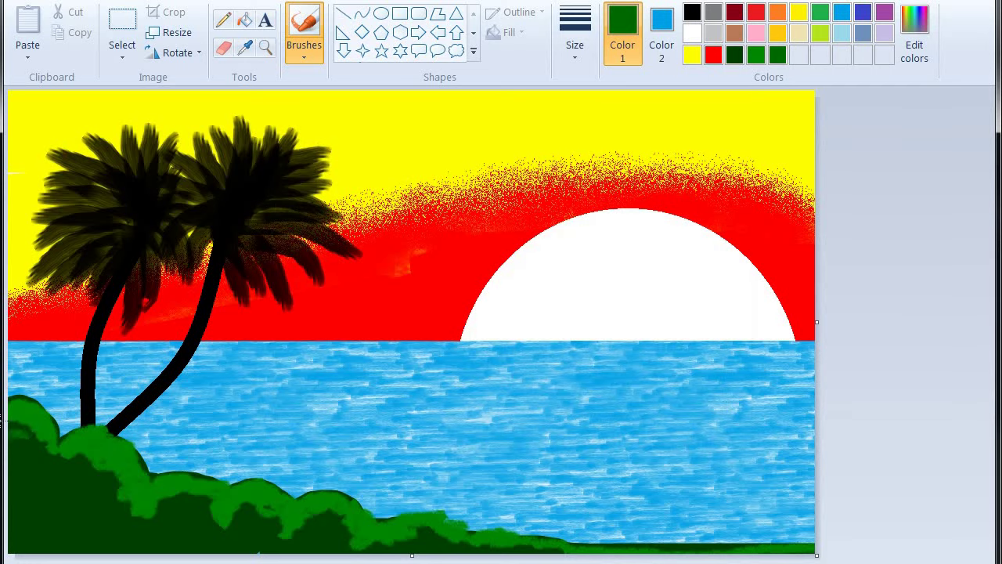
mouse_move(27, 444)
mouse_down()
mouse_move(45, 482)
mouse_move(36, 482)
mouse_move(39, 526)
mouse_up()
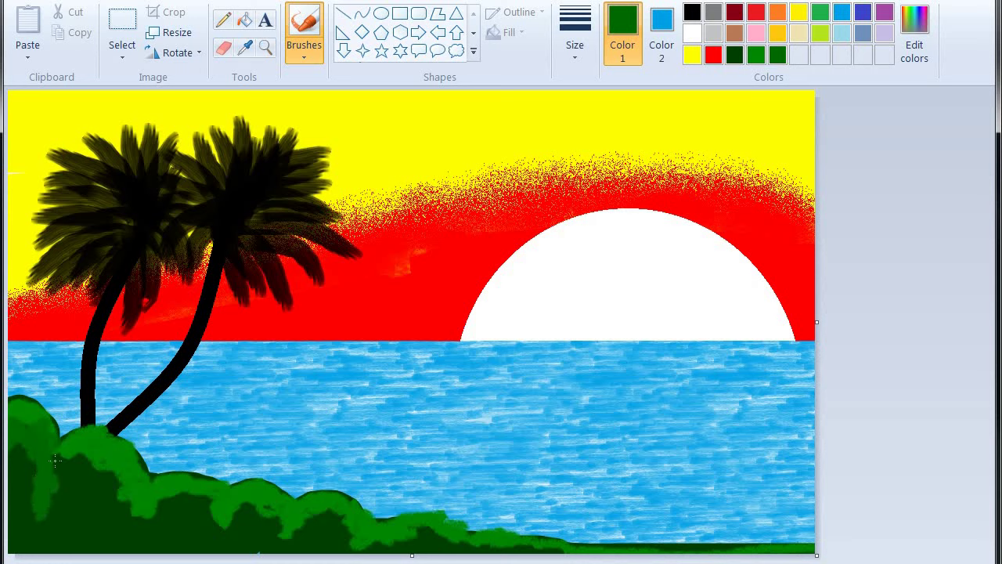
mouse_move(59, 483)
mouse_down()
mouse_move(86, 470)
mouse_move(95, 480)
mouse_move(69, 456)
mouse_move(51, 461)
mouse_move(76, 464)
mouse_move(61, 469)
mouse_move(102, 487)
mouse_move(95, 475)
mouse_move(124, 509)
mouse_up()
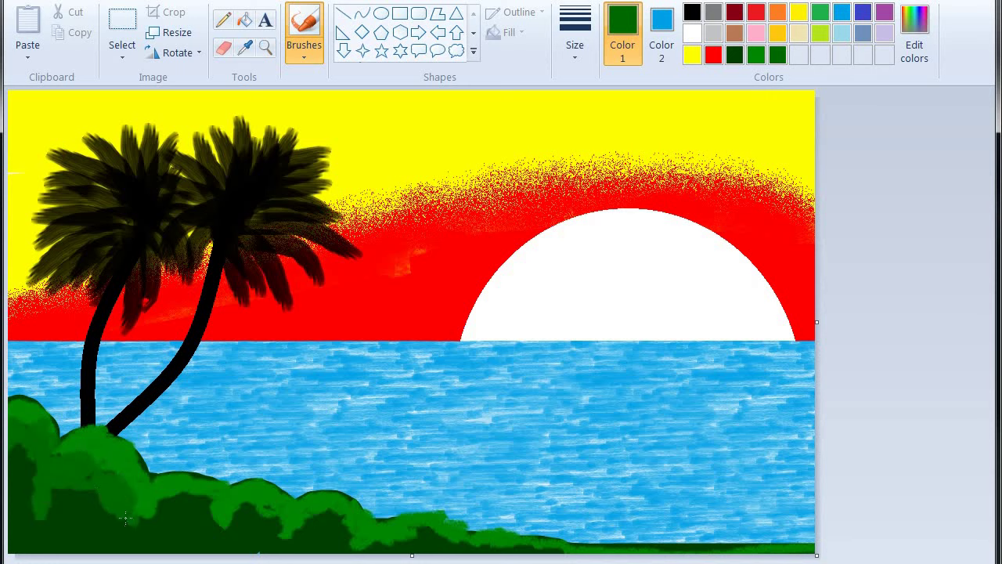
mouse_move(135, 542)
mouse_down()
mouse_move(167, 513)
mouse_move(202, 534)
mouse_move(209, 523)
mouse_move(235, 534)
mouse_move(233, 516)
mouse_move(262, 533)
mouse_move(309, 531)
mouse_move(333, 517)
mouse_move(347, 537)
mouse_move(403, 549)
mouse_move(793, 544)
mouse_up()
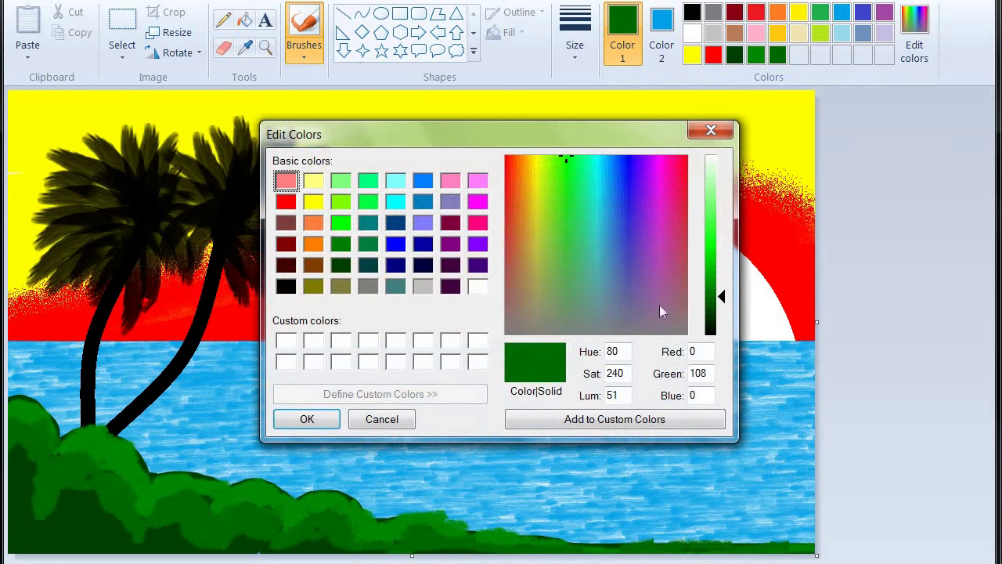
Set Color 1 to a deeper green (red 0, green 81, blue 0) and shade the lowest part of the shoreline
click(709, 306)
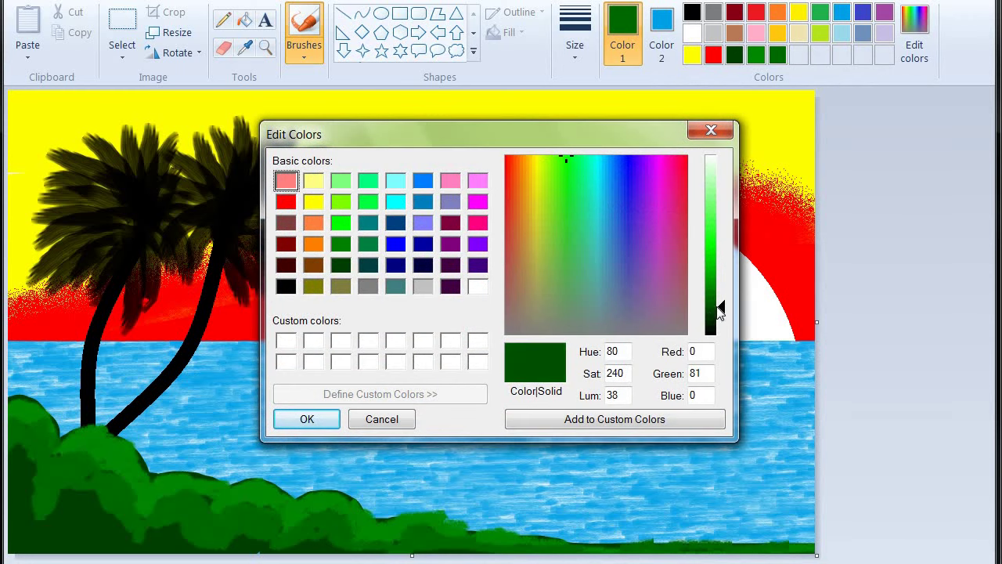
click(307, 418)
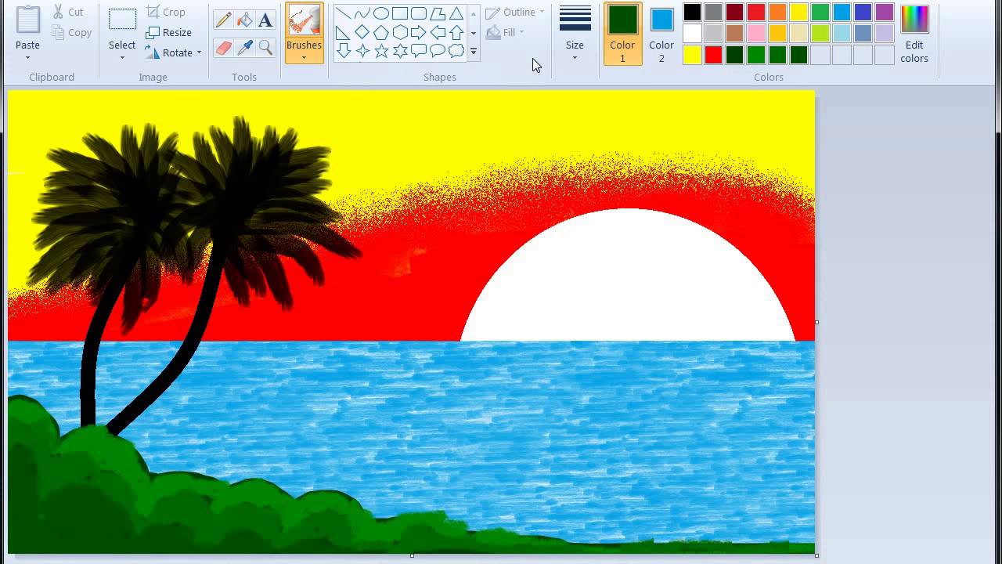
Choose the thickest stroke size for the brush
click(575, 35)
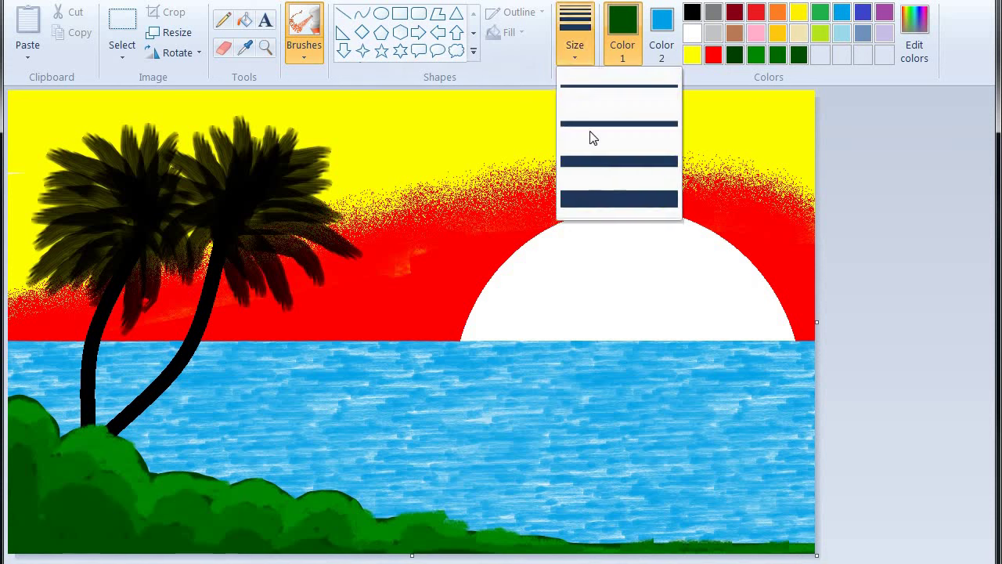
click(608, 199)
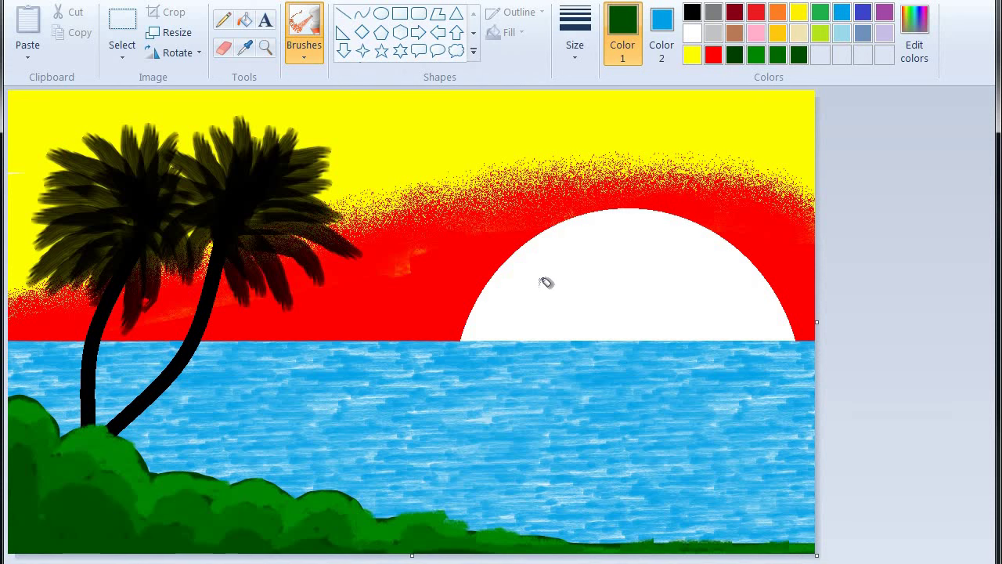